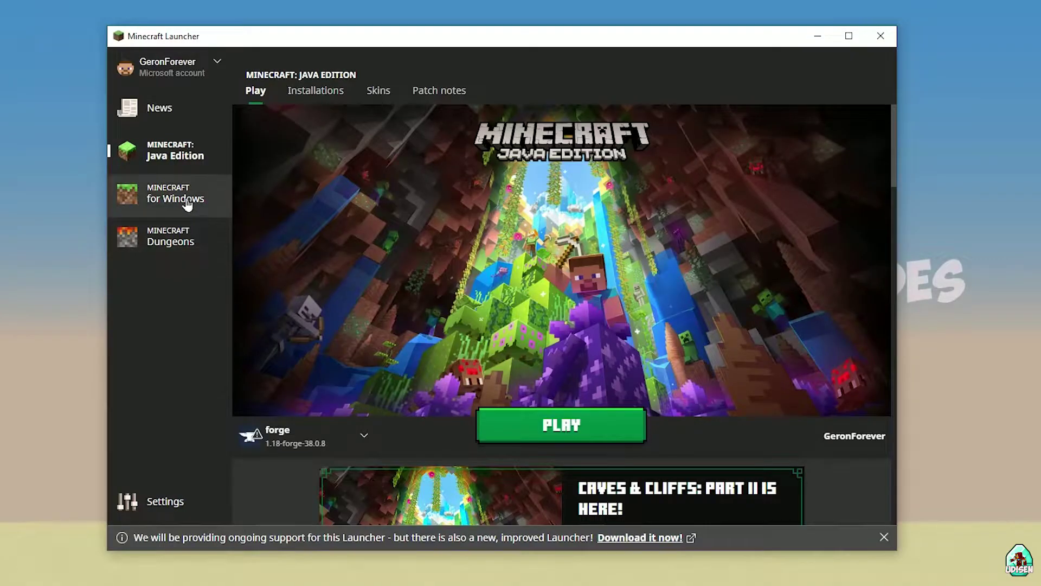
# Open the list of Java Edition installations.
pyautogui.click(167, 116)
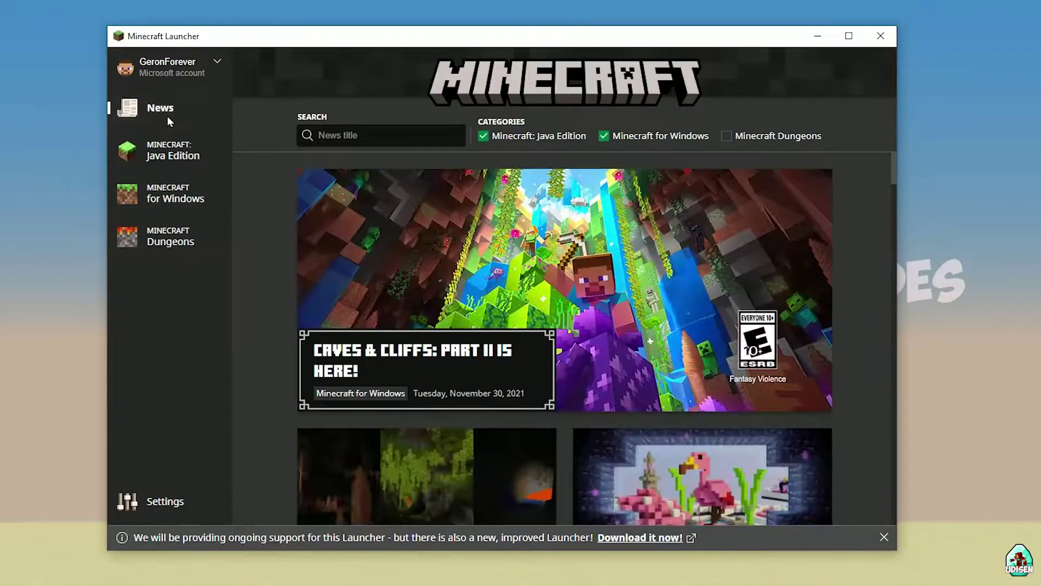
pyautogui.click(180, 157)
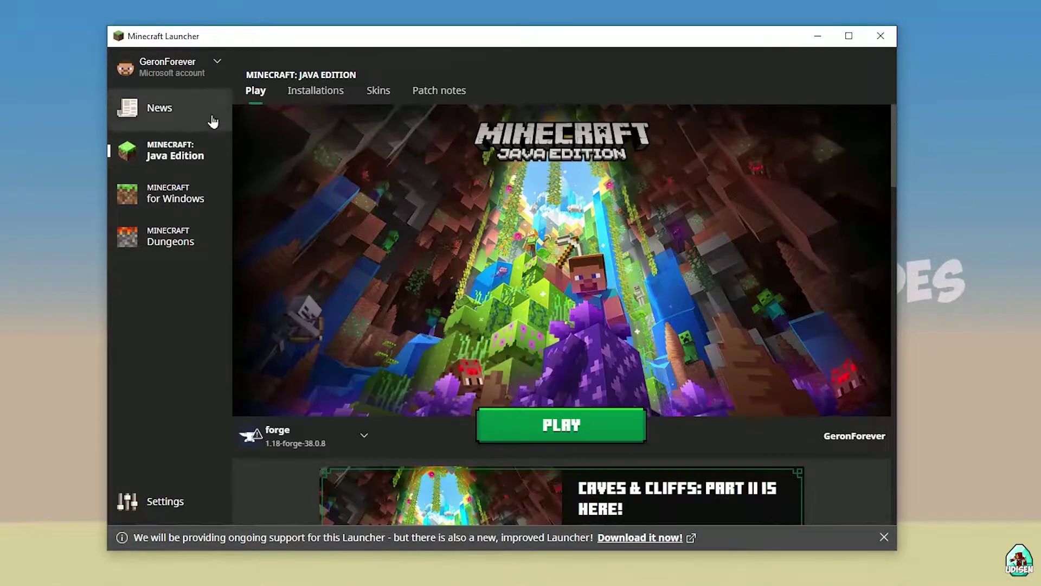
pyautogui.click(306, 93)
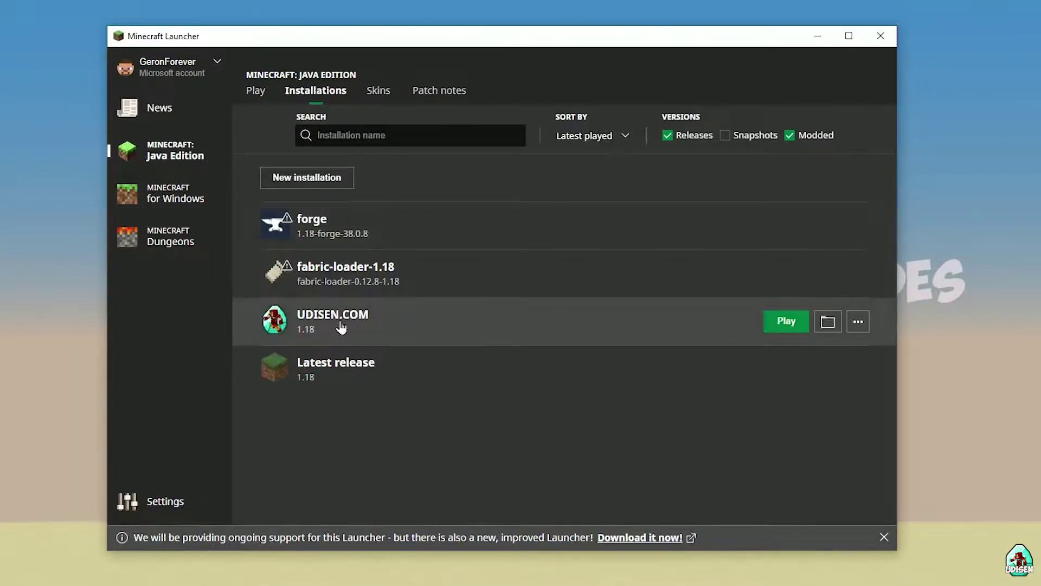
# Create a new installation named "hnghnhgnhgnghnhgn" with the latest release and the default game directory.
pyautogui.click(319, 183)
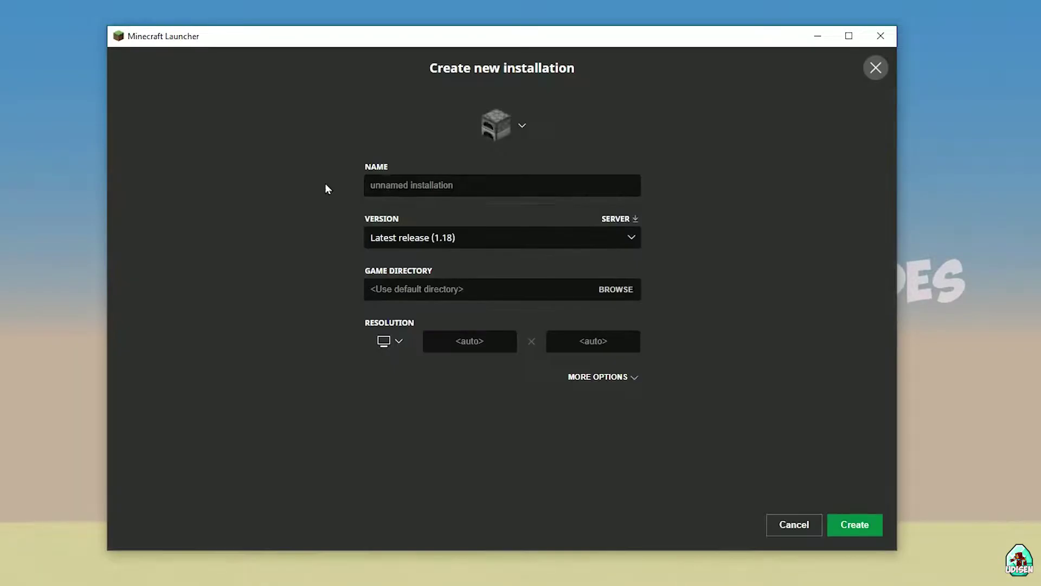
pyautogui.click(423, 186)
pyautogui.write('hnghnhgnhgnghnhgn')
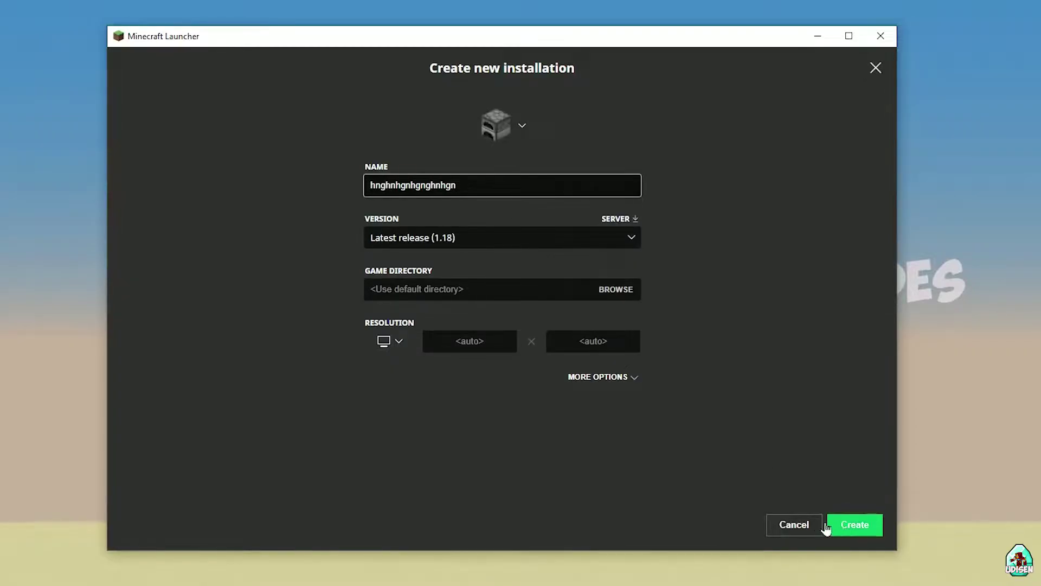
pyautogui.click(834, 526)
# Open the UDISEN.COM installation for editing and set its version to pending 1.18_experimental-snapshot-4.
pyautogui.click(503, 326)
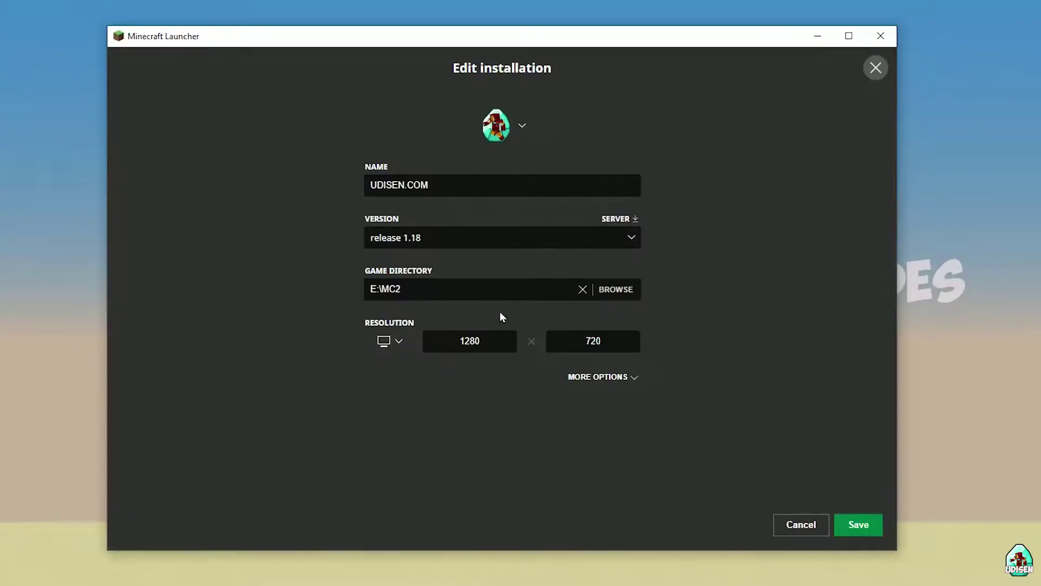
pyautogui.click(452, 236)
pyautogui.click(453, 235)
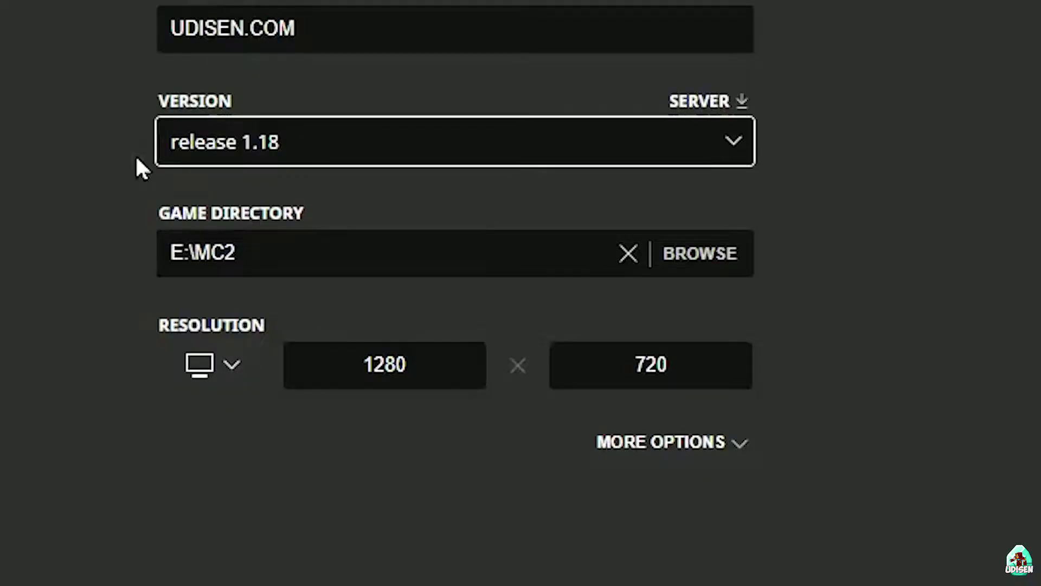
pyautogui.click(285, 155)
pyautogui.click(273, 398)
pyautogui.click(207, 150)
pyautogui.scroll(-5, 470, 423)
pyautogui.scroll(4, 472, 347)
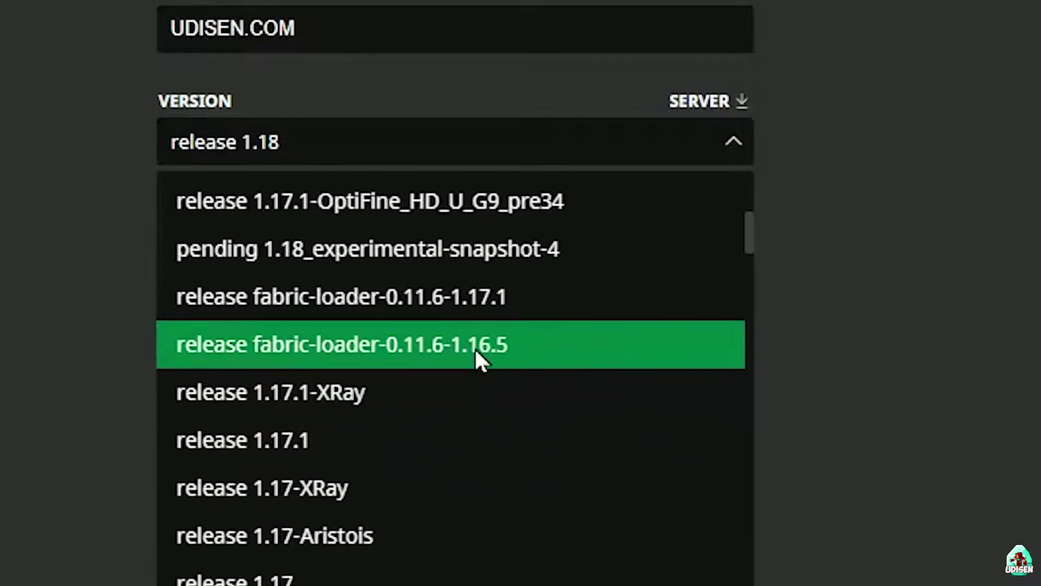
pyautogui.click(443, 249)
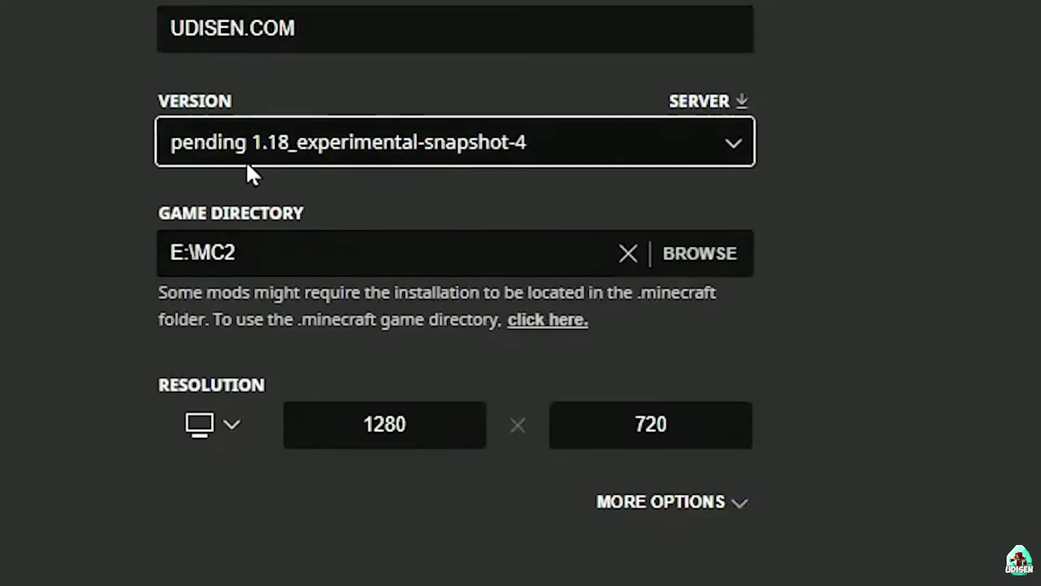
# Set the UDISEN.COM installation's version to release 1.18 and save the installation.
pyautogui.click(400, 139)
pyautogui.scroll(4, 380, 363)
pyautogui.click(346, 373)
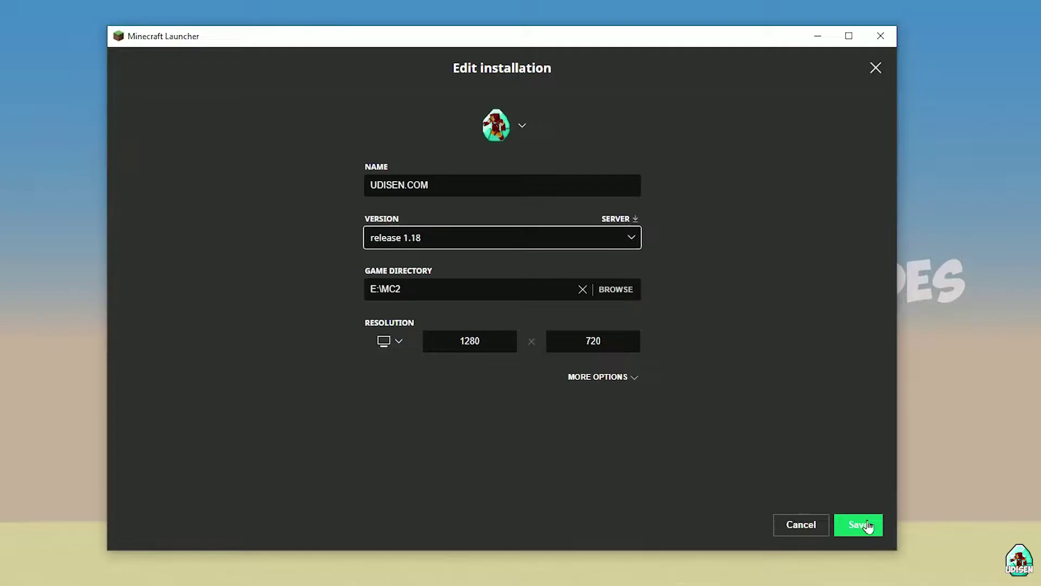
pyautogui.click(868, 525)
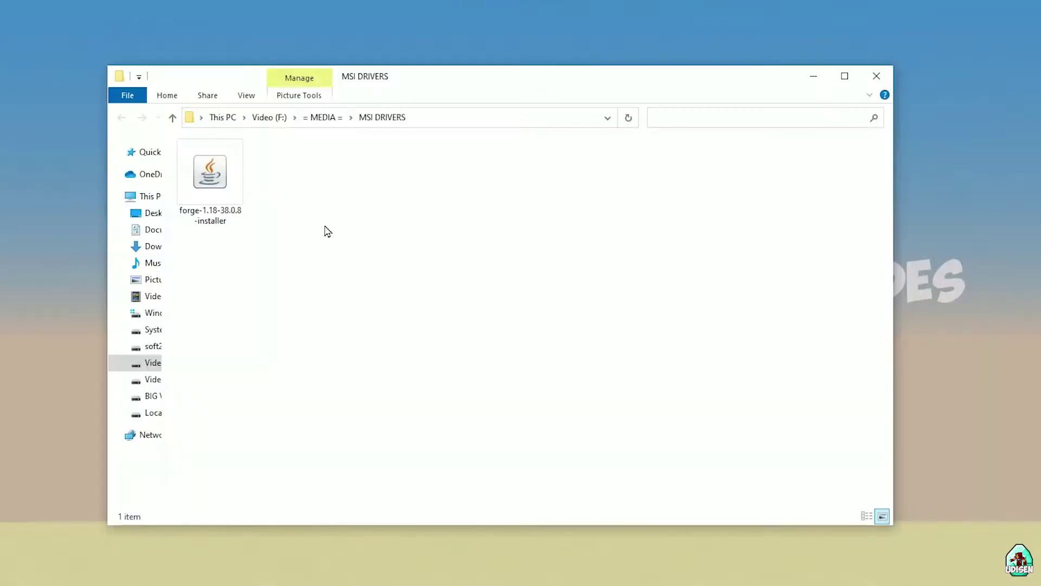
pyautogui.click(211, 184)
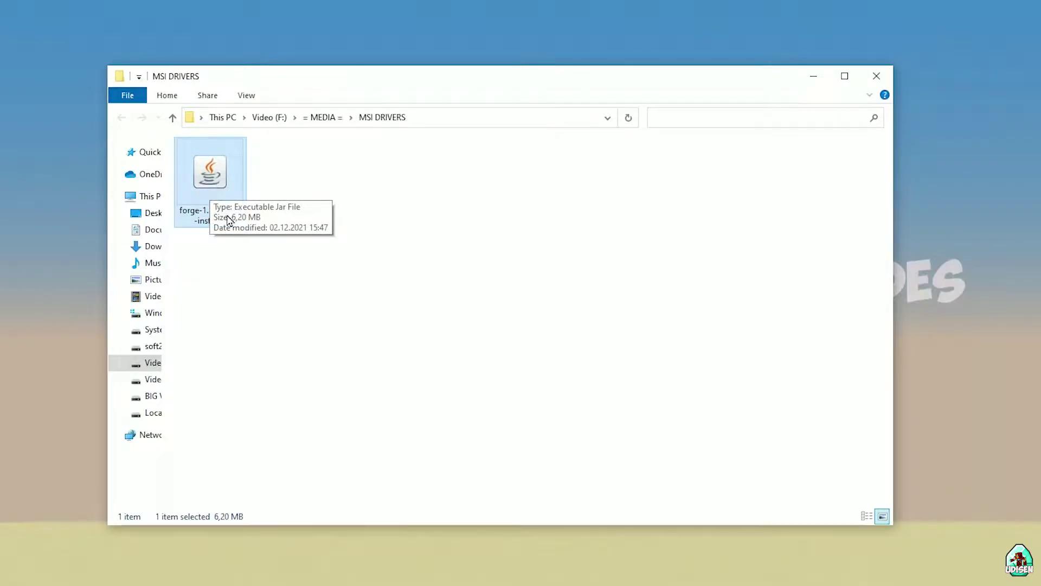
pyautogui.click(206, 224)
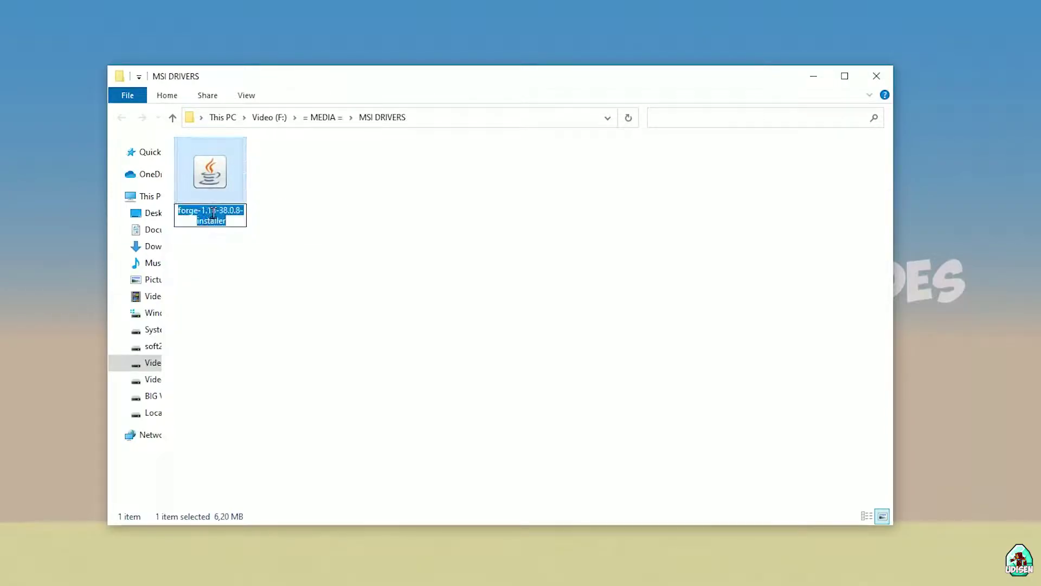
pyautogui.moveTo(215, 212); pyautogui.dragTo(166, 210)
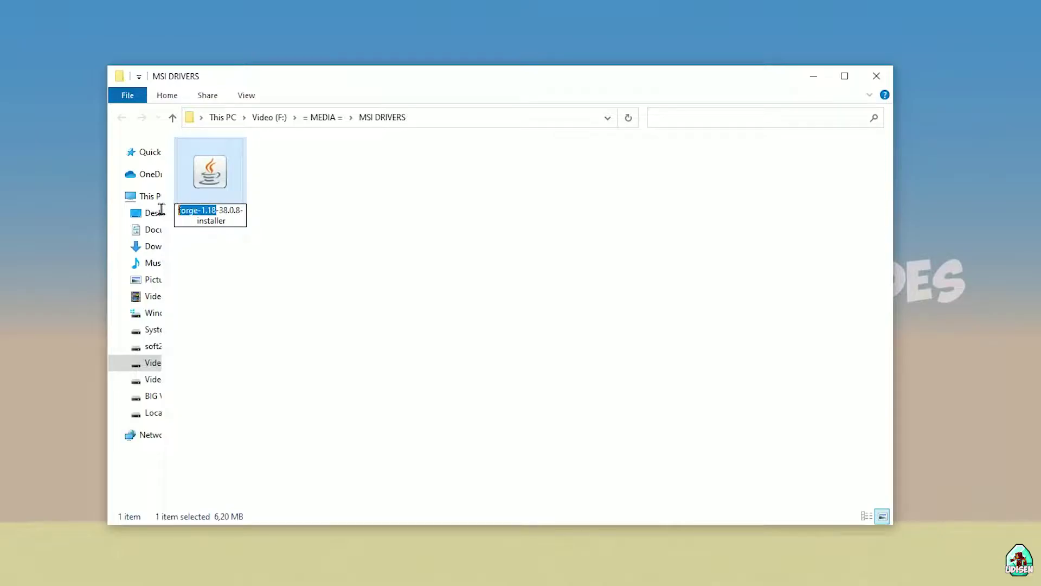
pyautogui.press('Escape')
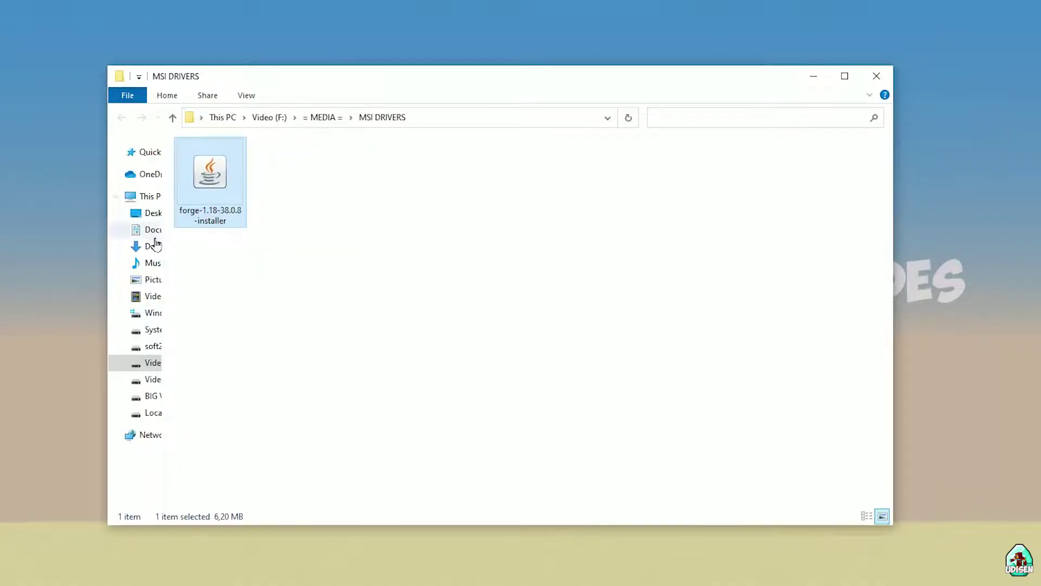
# Run forge-1.18-38.0.8-installer, install the client into the default .minecraft folder, and put the folder window away when it finishes.
pyautogui.doubleClick(216, 179)
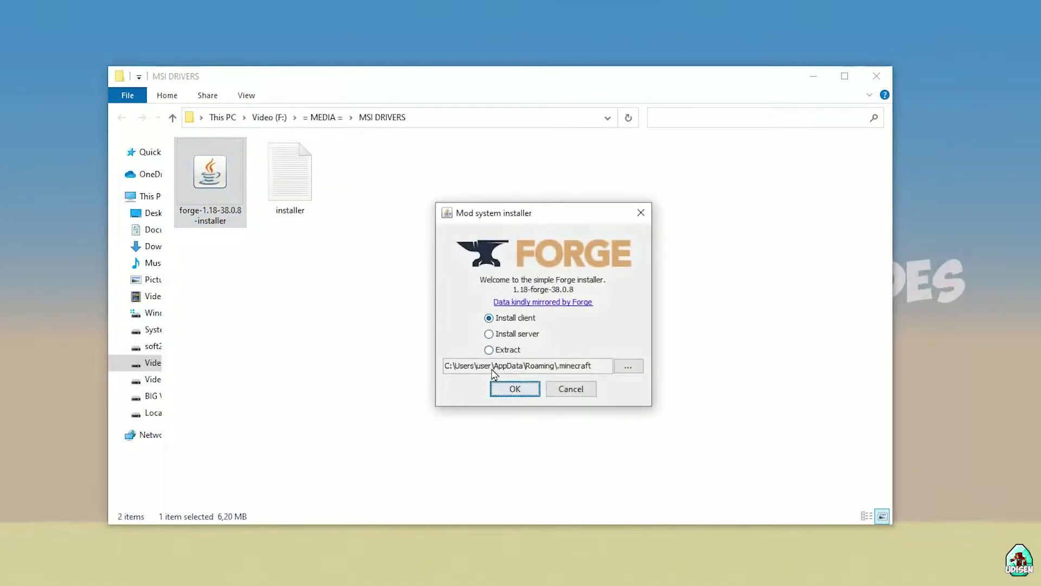
pyautogui.click(513, 389)
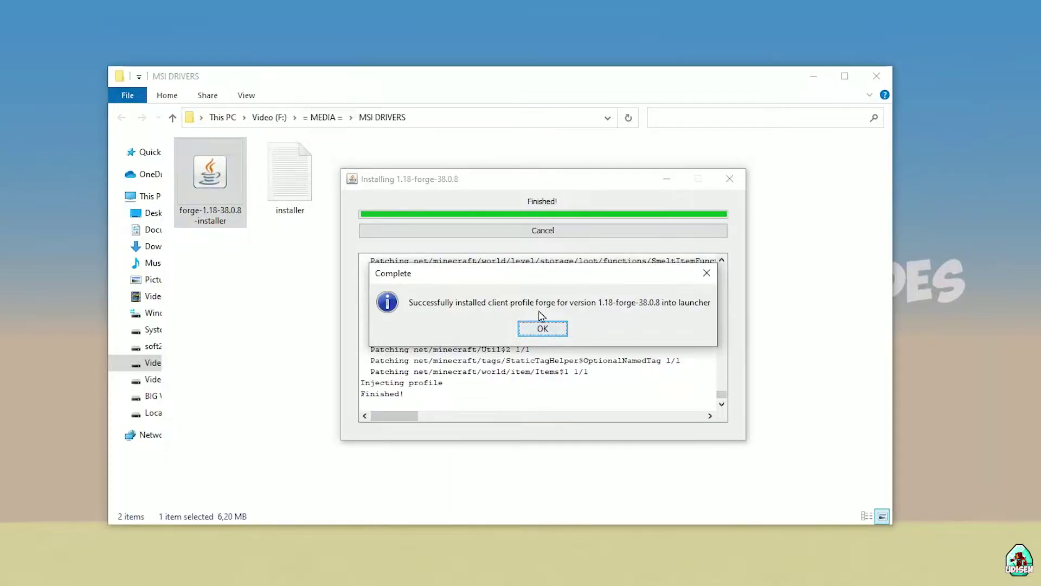
pyautogui.click(706, 274)
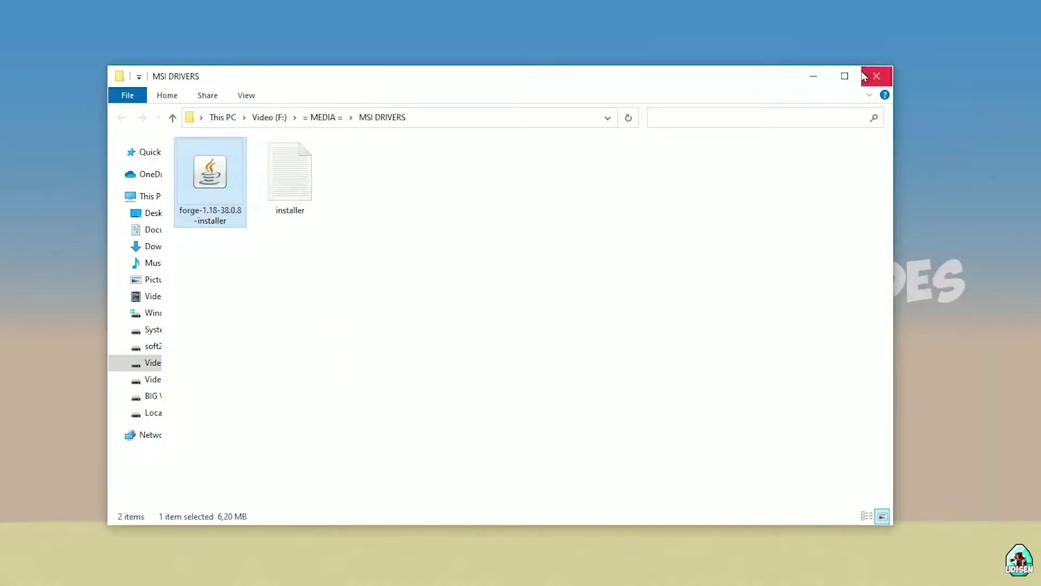
pyautogui.click(811, 77)
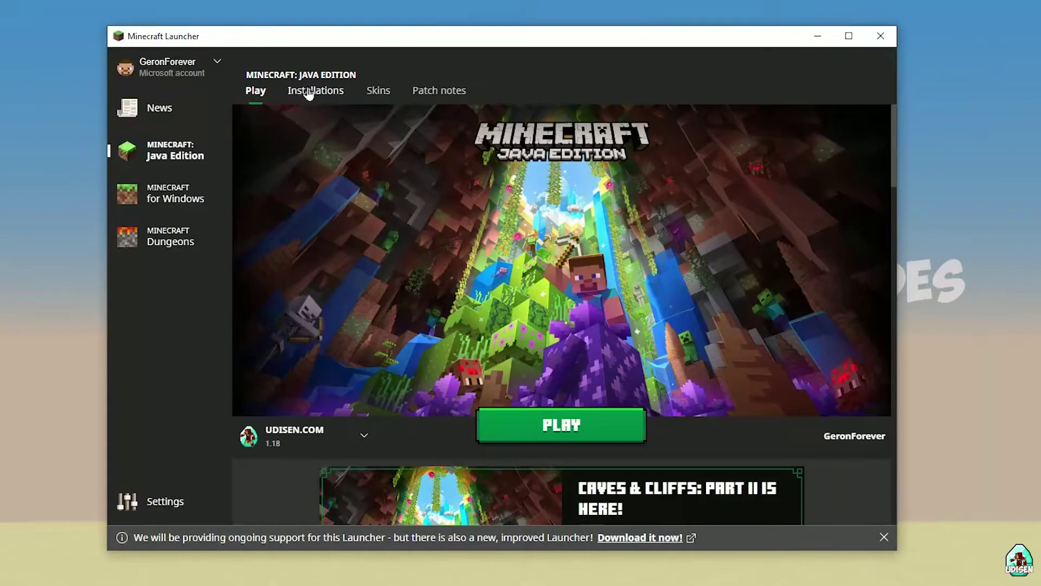
# Edit the forge installation in Minecraft Launcher, choose version release 1.18-forge-38.0.8, and save it.
pyautogui.click(309, 90)
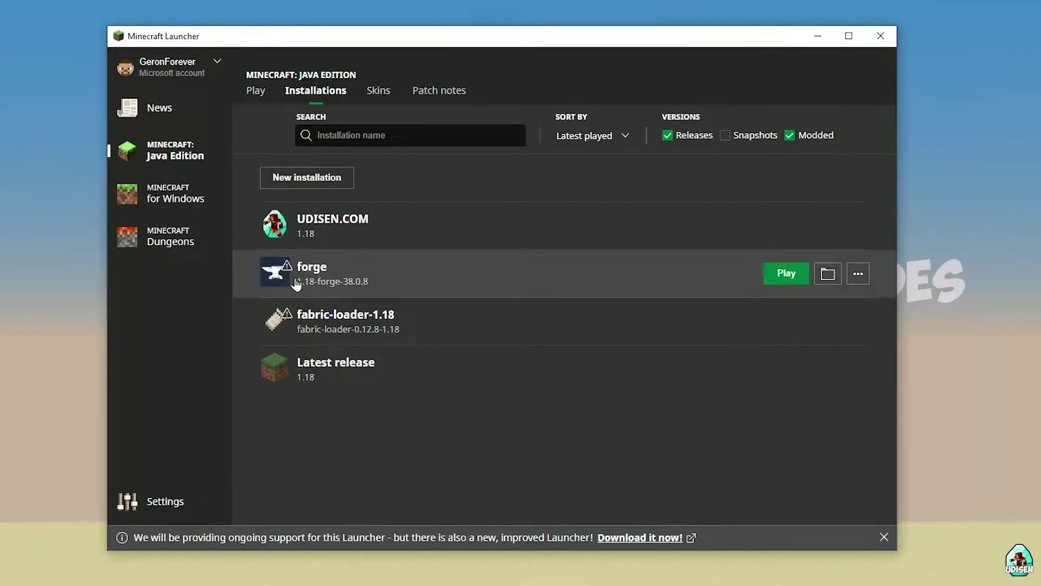
pyautogui.click(417, 281)
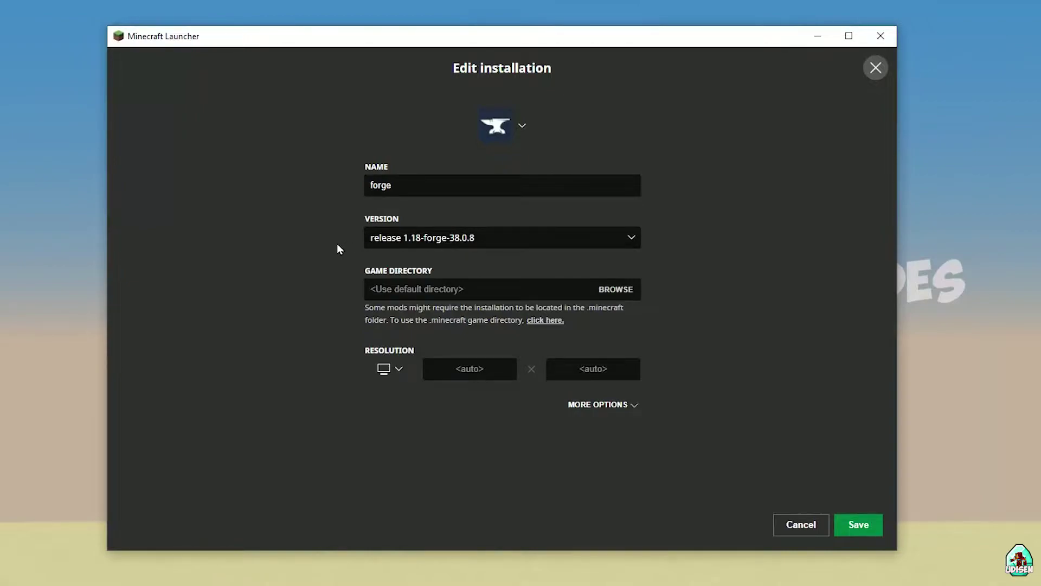
pyautogui.click(502, 243)
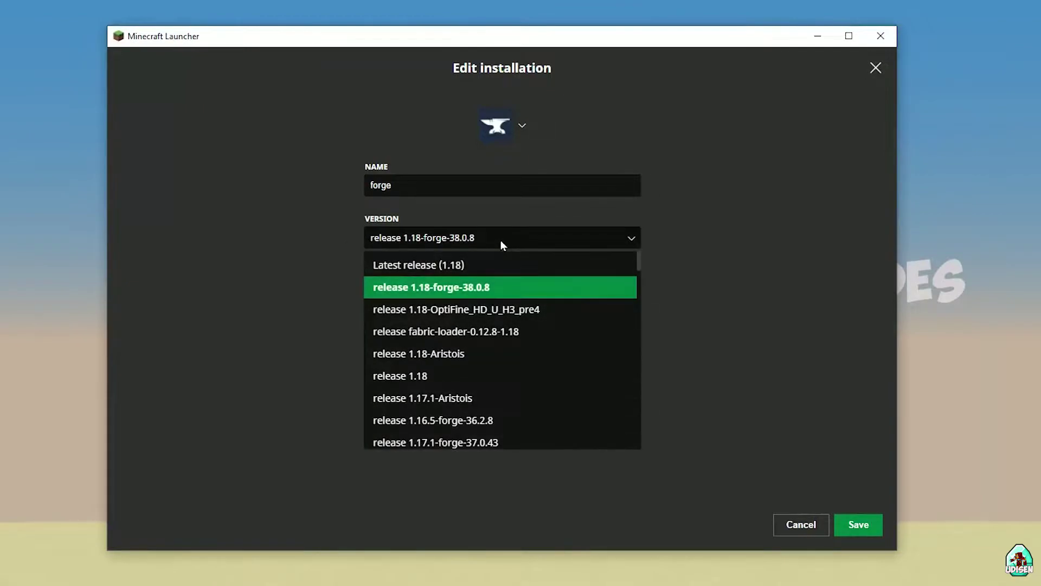
pyautogui.click(500, 240)
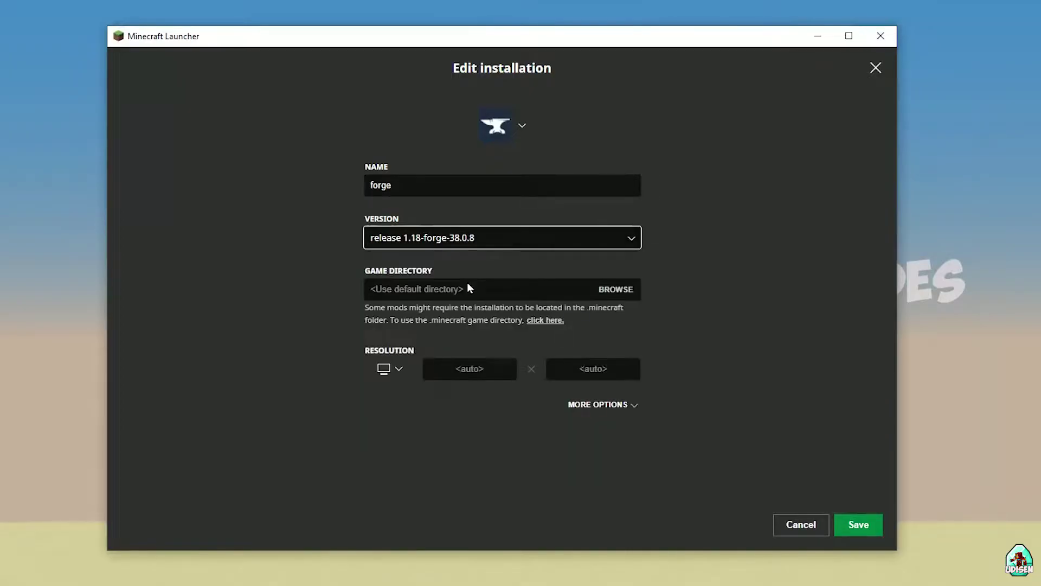
pyautogui.click(474, 241)
pyautogui.click(426, 280)
pyautogui.click(852, 521)
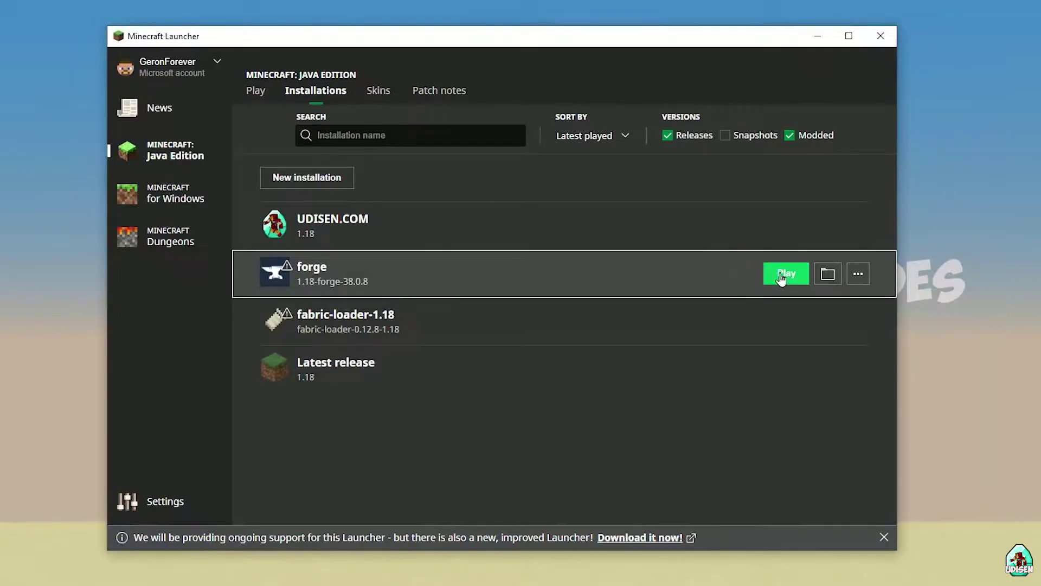
# View the mods folder inside the forge installation's .minecraft game directory, then minimize the window.
pyautogui.click(827, 276)
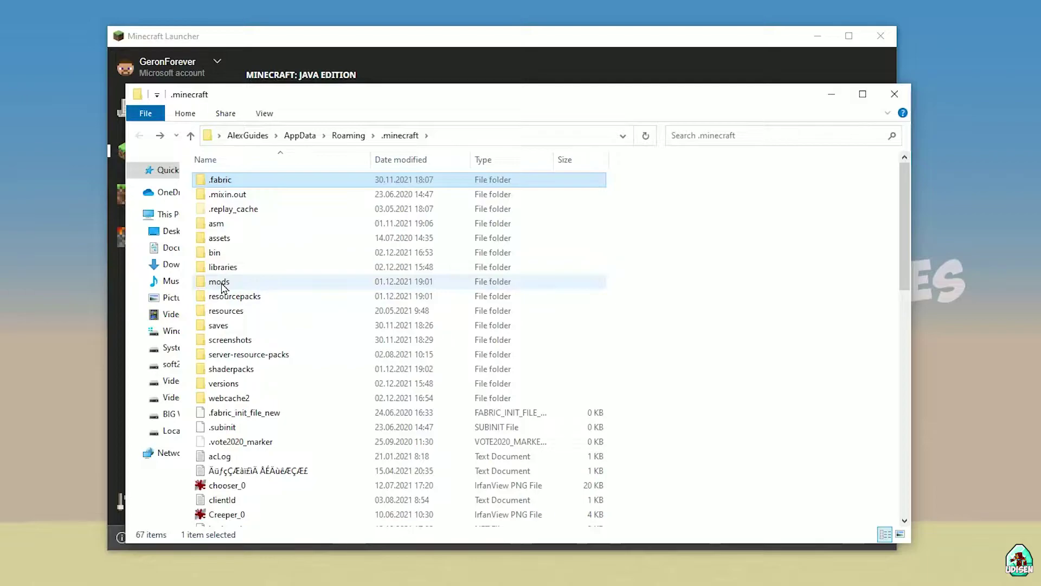
pyautogui.doubleClick(219, 282)
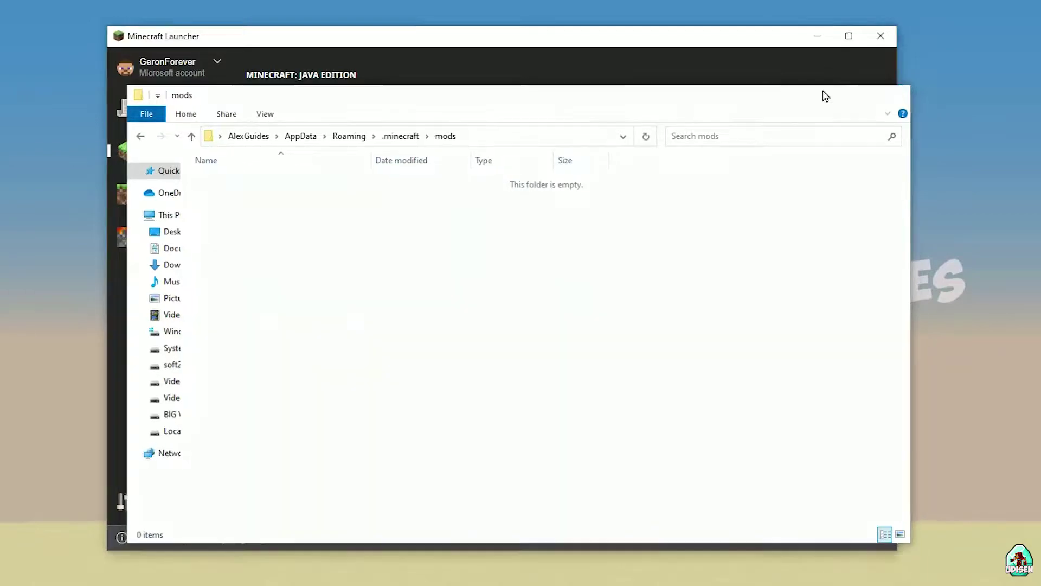
pyautogui.click(826, 97)
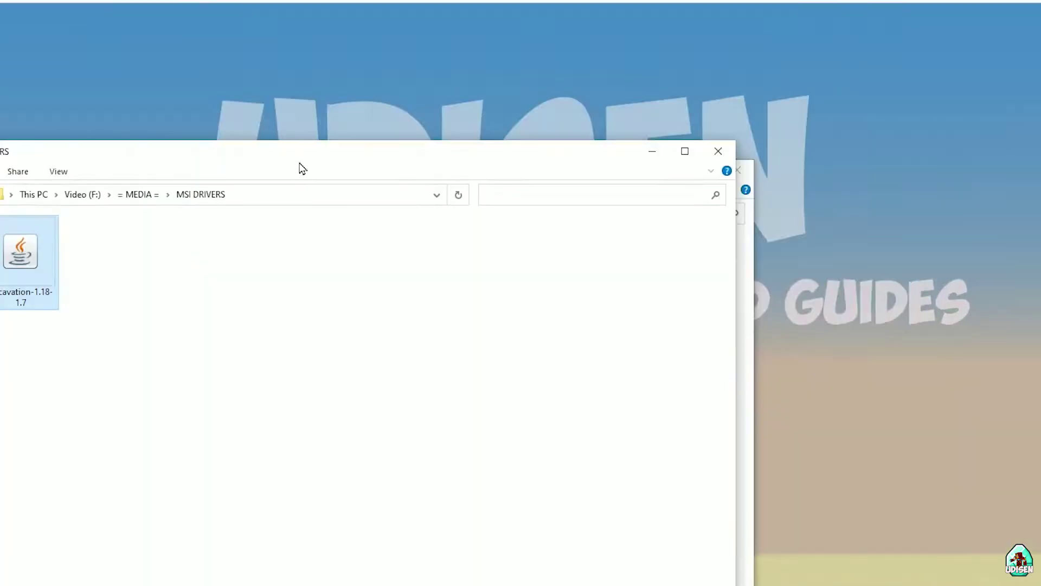
# Copy the 1.18-1.7 mod jar from the MSI DRIVERS folder into the E:\MC2\mods folder and minimize both folder windows.
pyautogui.moveTo(270, 173); pyautogui.dragTo(795, 139)
pyautogui.moveTo(212, 183); pyautogui.dragTo(155, 91)
pyautogui.click(558, 228)
pyautogui.moveTo(559, 228); pyautogui.dragTo(30, 175)
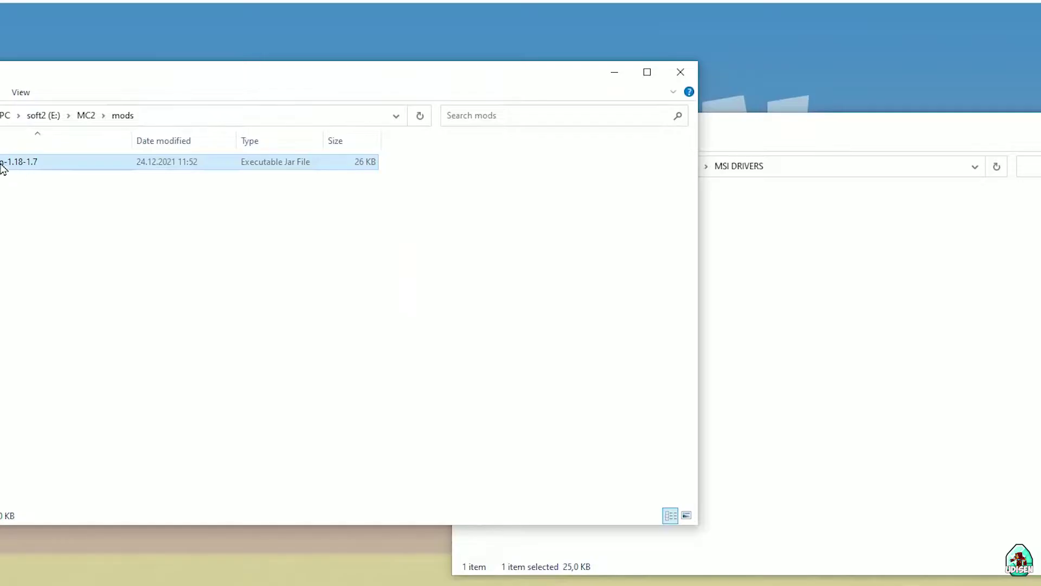
pyautogui.click(615, 71)
pyautogui.press('super+Down')
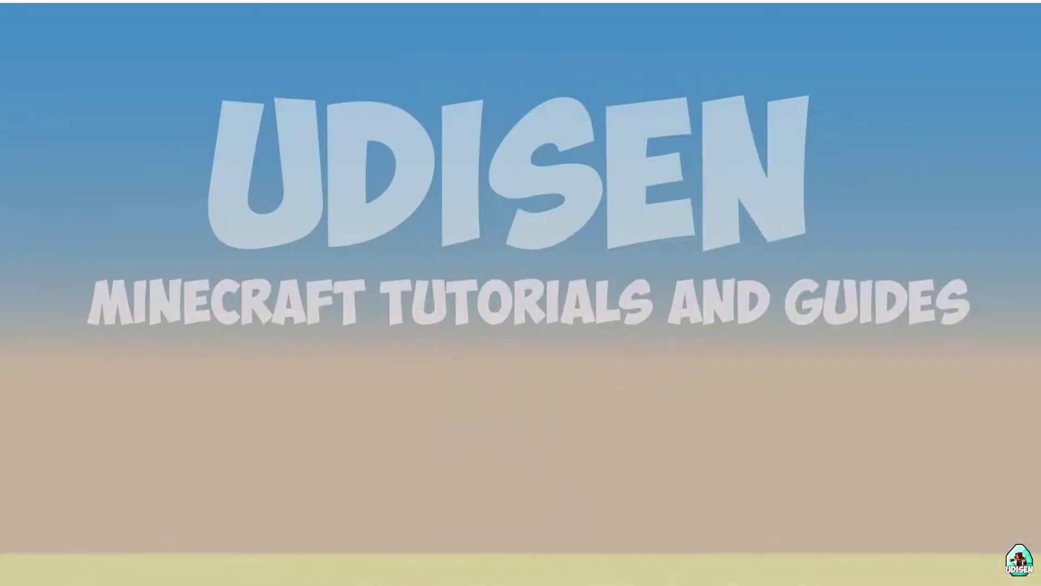
# Switch to Minecraft Launcher and set the forge 1.18.1 installation's version to release 1.18-forge-38.0.15.
pyautogui.hotkey('alt', 'Tab')
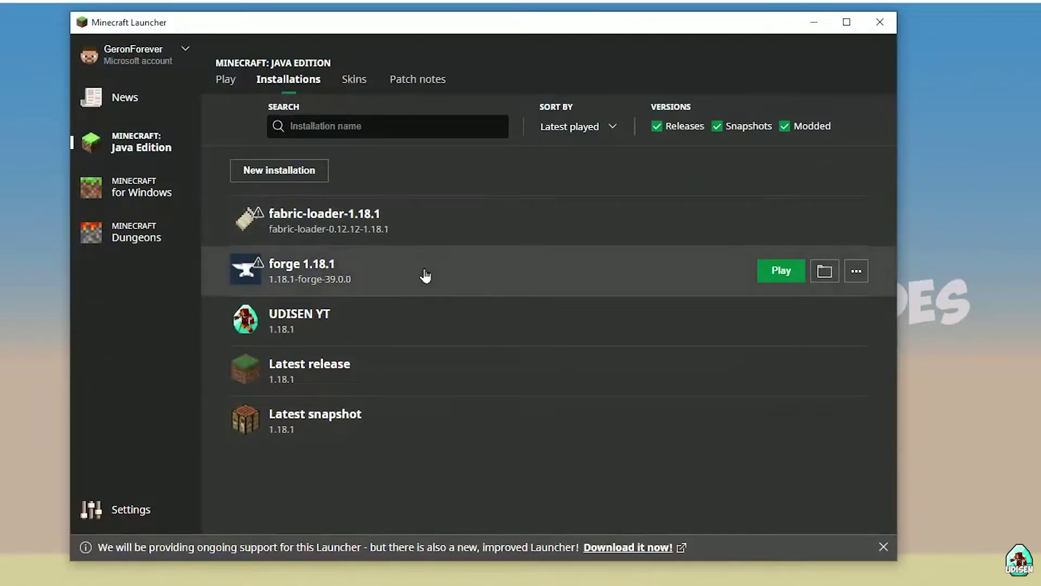
pyautogui.click(479, 281)
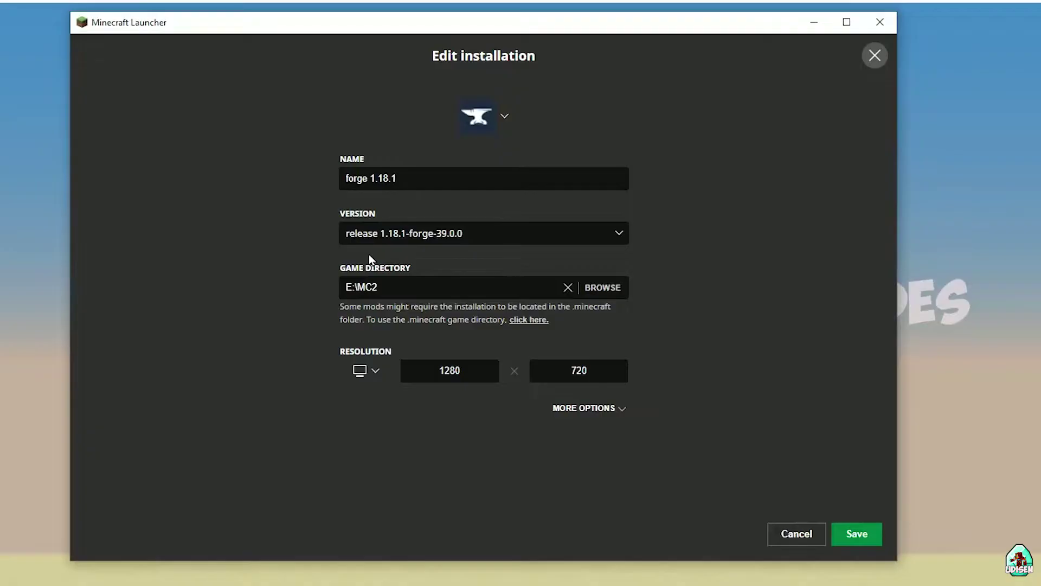
pyautogui.click(393, 242)
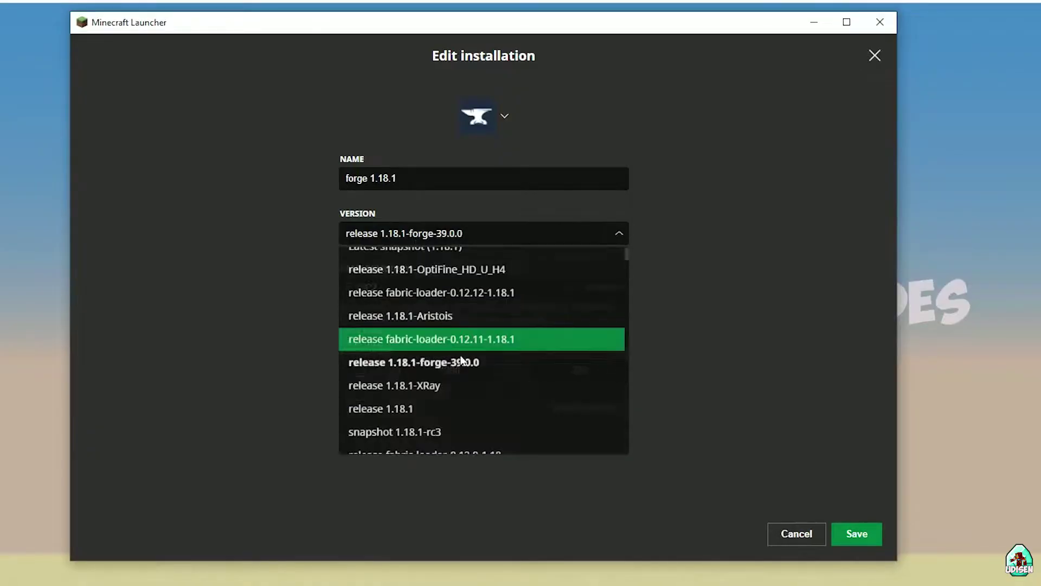
pyautogui.scroll(-5, 475, 377)
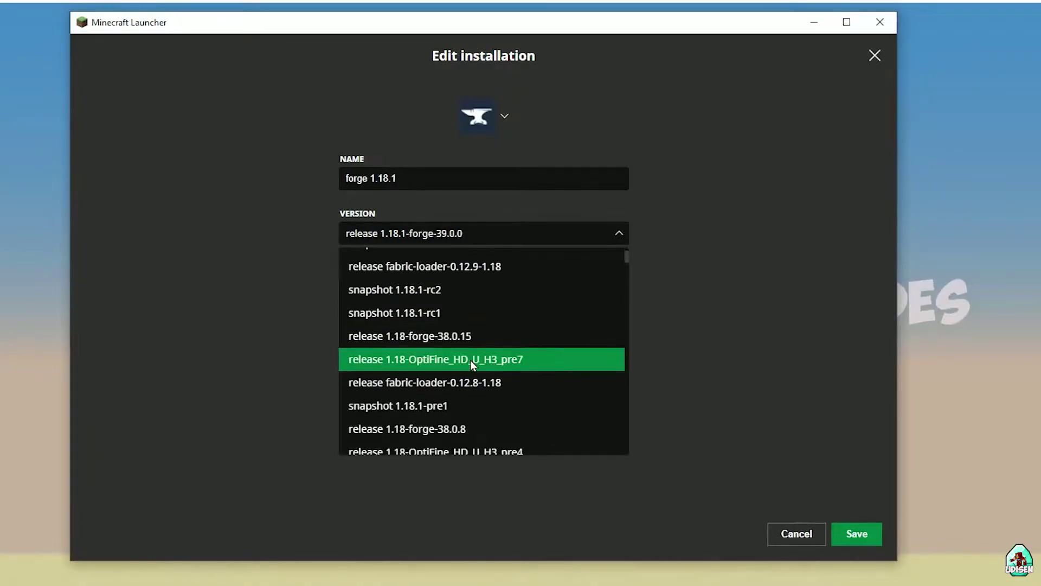
pyautogui.click(461, 336)
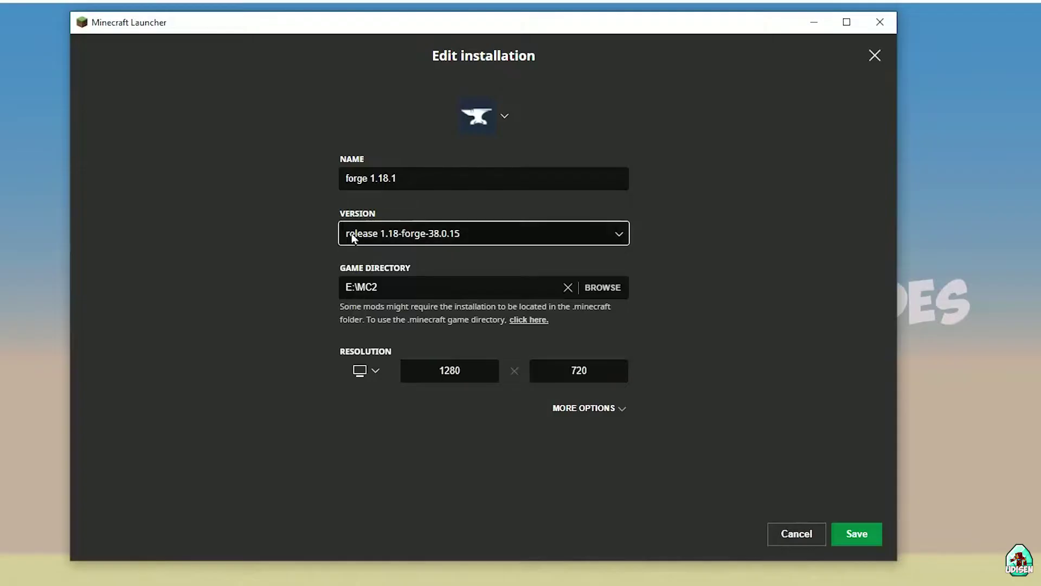
# Try the release 1.18.1-forge-39.0.0 and release 1.18.1-OptiFine_HD_U_H4 versions for the forge 1.18.1 installation.
pyautogui.click(428, 237)
pyautogui.scroll(-1, 492, 388)
pyautogui.scroll(4, 491, 389)
pyautogui.scroll(2, 491, 388)
pyautogui.click(470, 395)
pyautogui.click(462, 242)
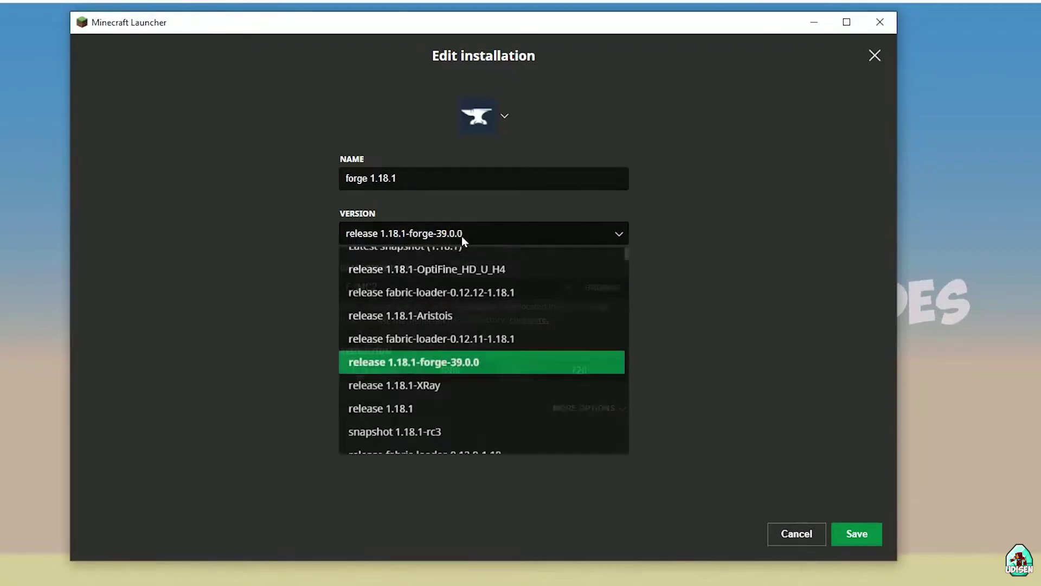
pyautogui.click(466, 268)
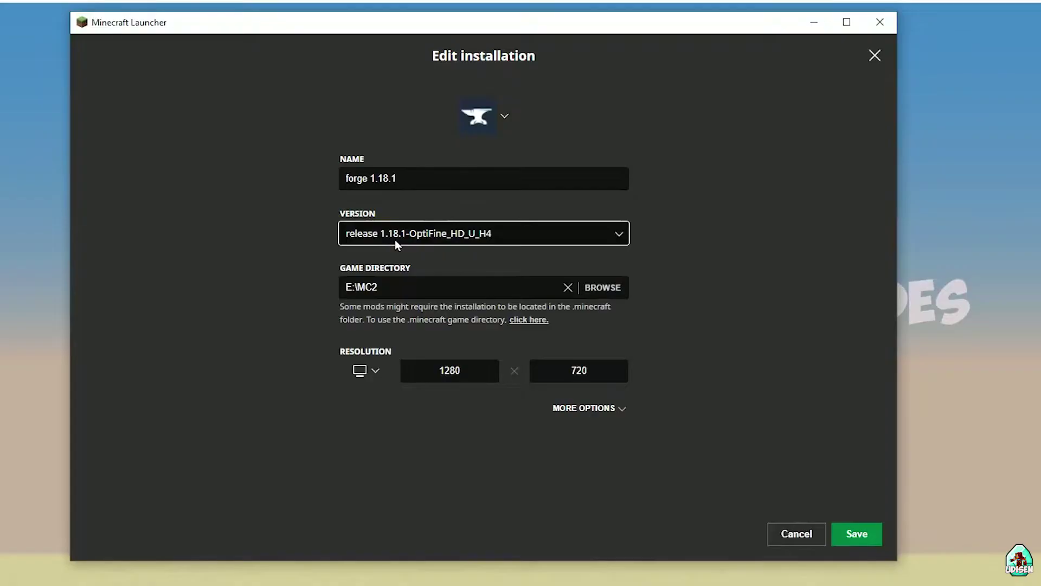
# Set the forge 1.18.1 installation's version to release 1.18.1-forge-39.0.0 and save it.
pyautogui.click(513, 239)
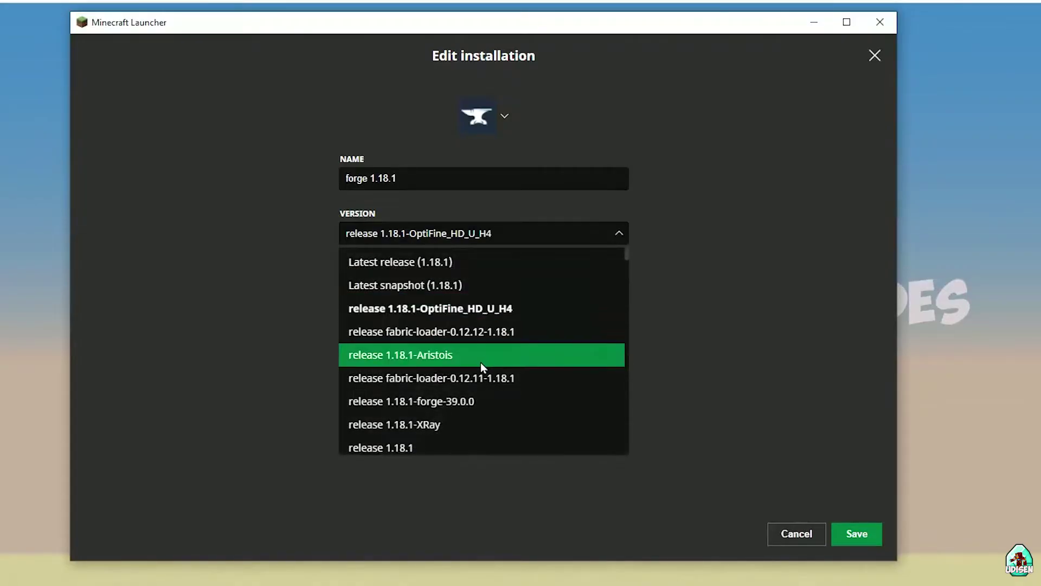
pyautogui.click(481, 404)
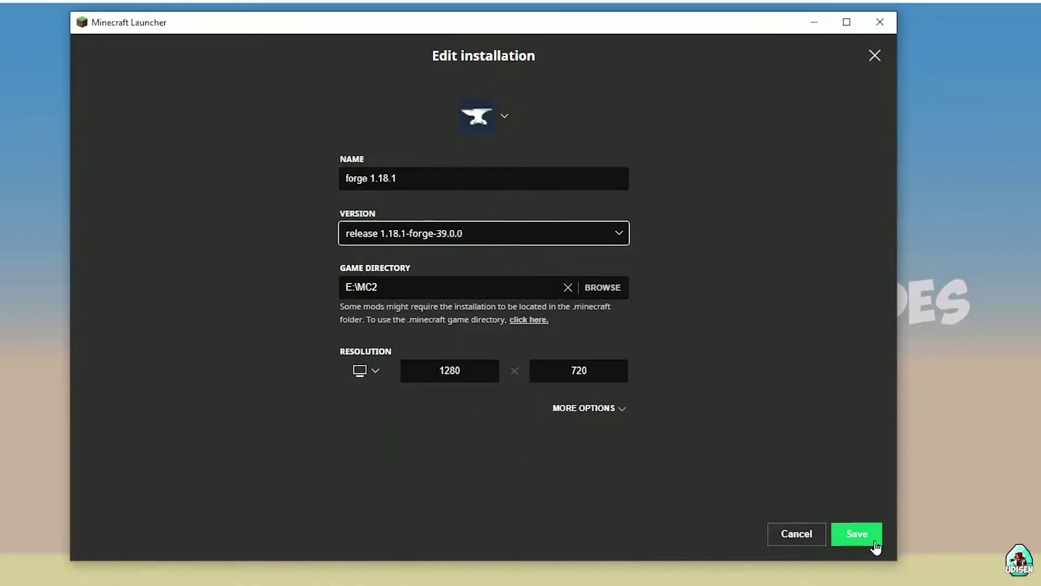
pyautogui.click(857, 534)
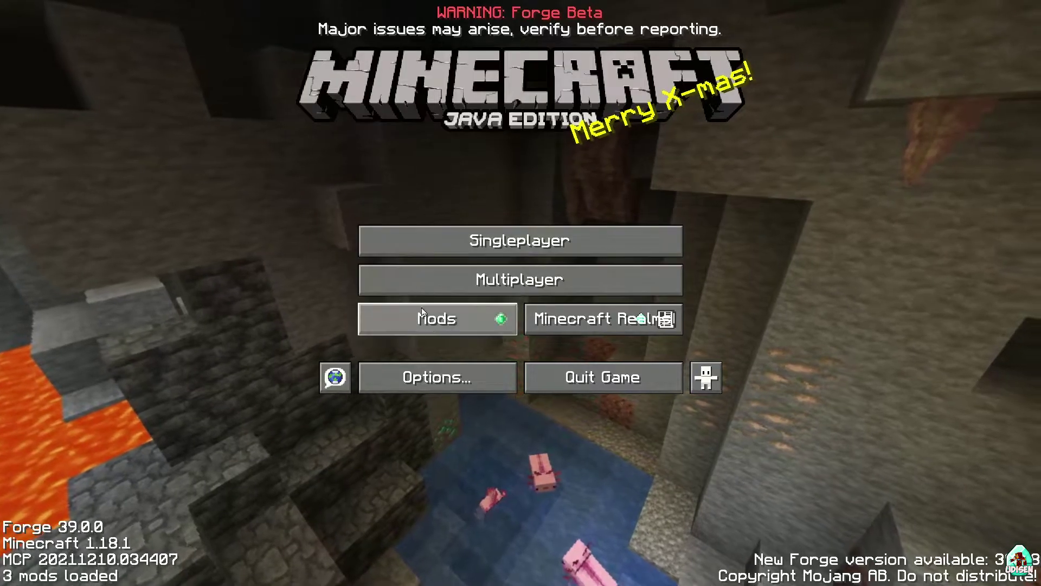
# Check the in-game mod list for the Excavation mod and open the most recent New World in singleplayer.
pyautogui.click(432, 325)
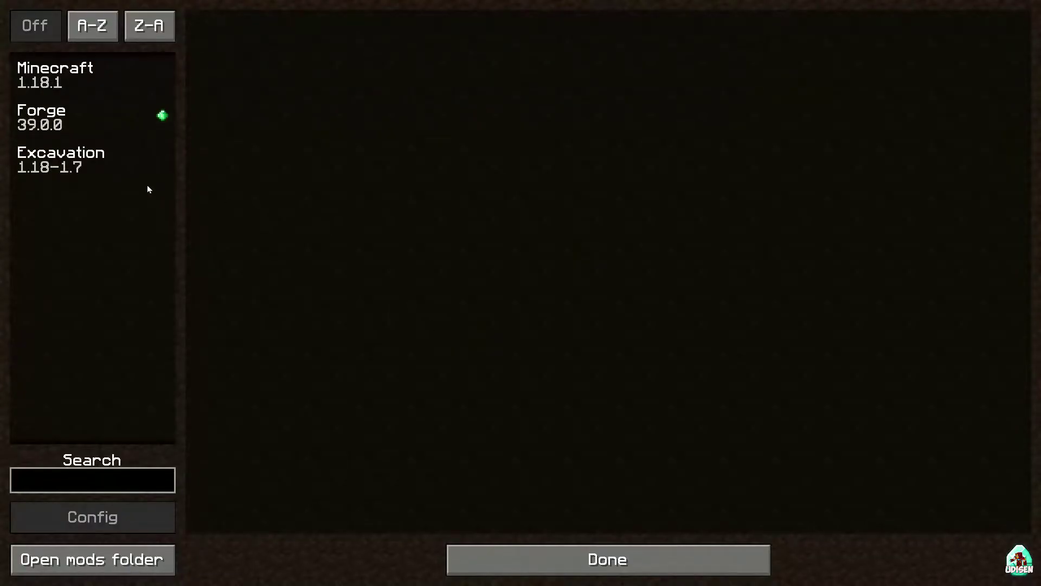
pyautogui.click(107, 159)
pyautogui.press('Escape')
pyautogui.click(412, 239)
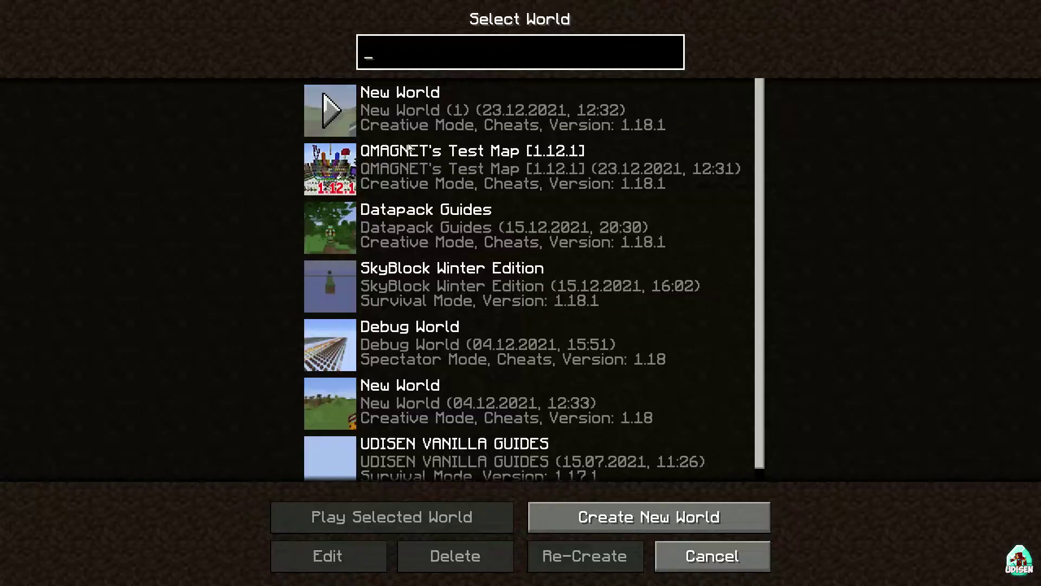
pyautogui.click(407, 129)
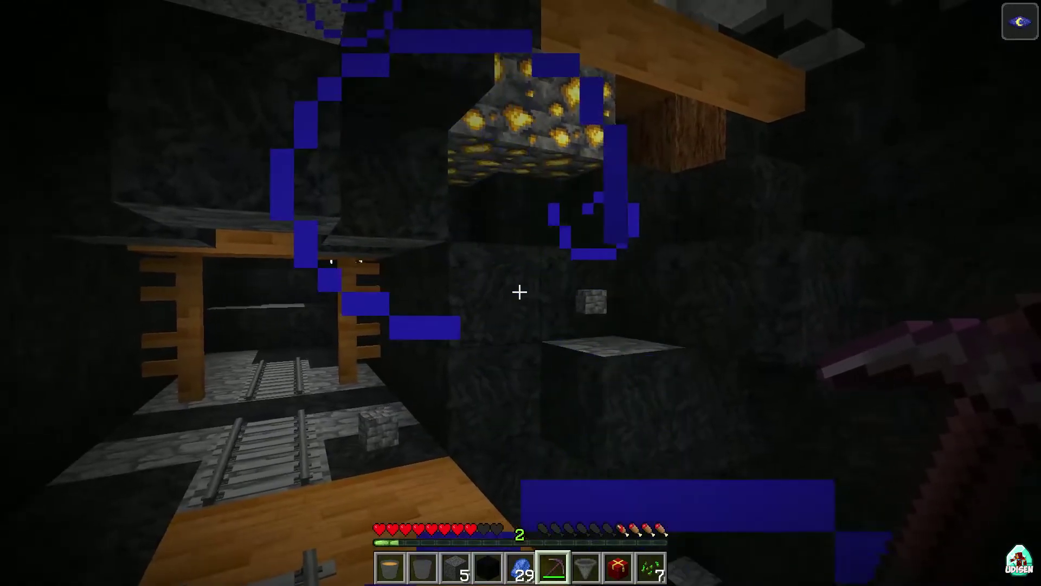
# Inspect the Netherite Pickaxe in the inventory, set the world's difficulty to Peaceful, and return to the game.
pyautogui.press('e')
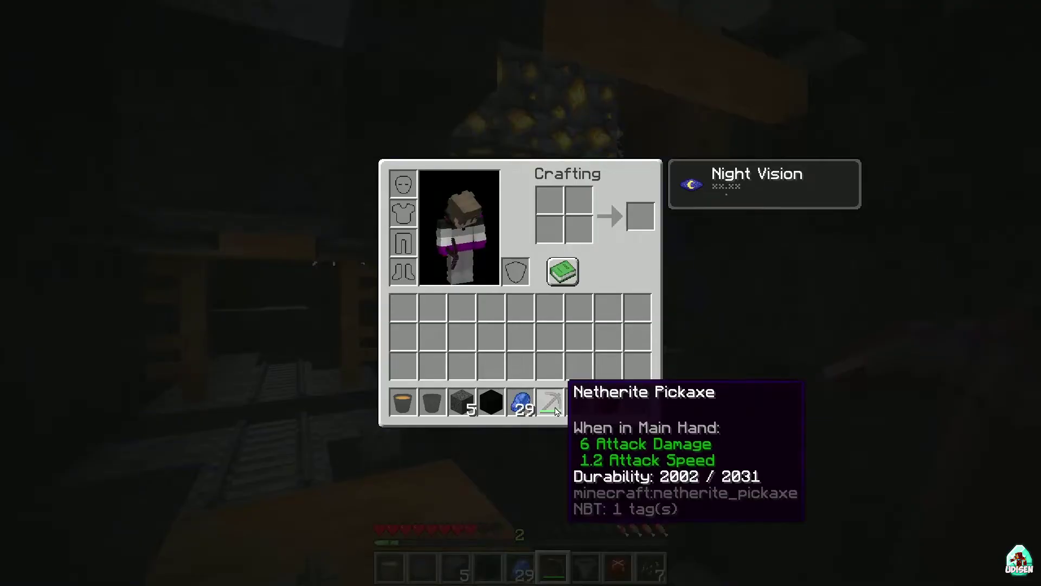
pyautogui.press('Escape')
pyautogui.press('Escape')
pyautogui.click(488, 299)
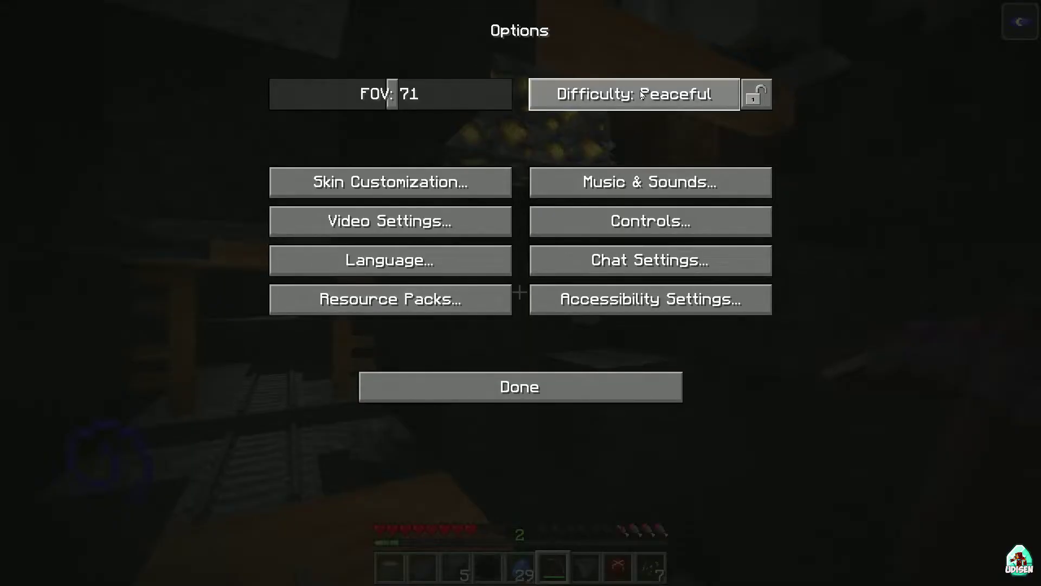
pyautogui.click(557, 376)
pyautogui.click(504, 179)
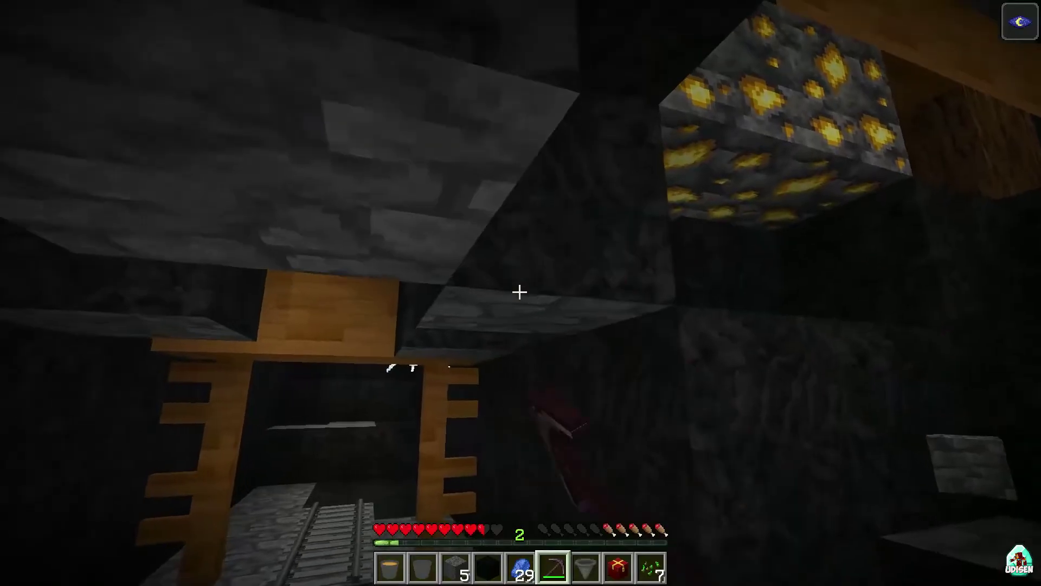
# Mine the stone around the gold ore, excavate the ore vein with the Netherite Pickaxe, and check the inventory for raw gold.
pyautogui.click(520, 293)
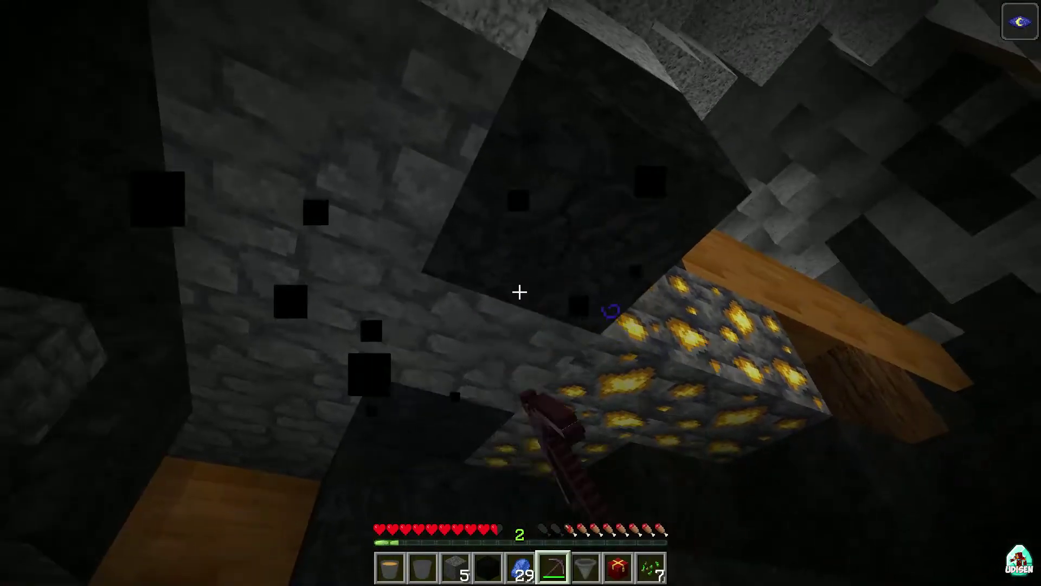
pyautogui.click(520, 292)
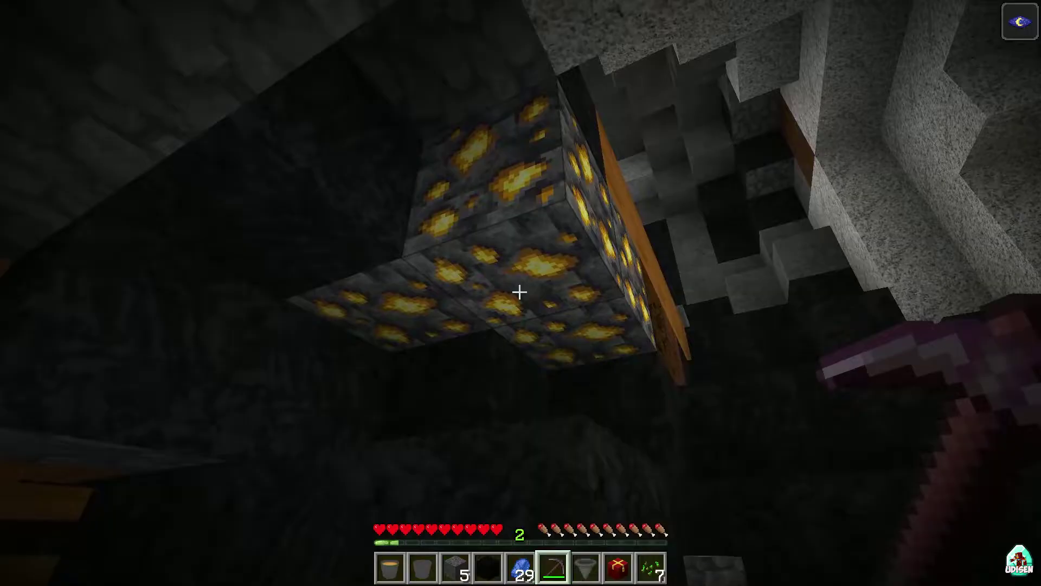
pyautogui.click(519, 292)
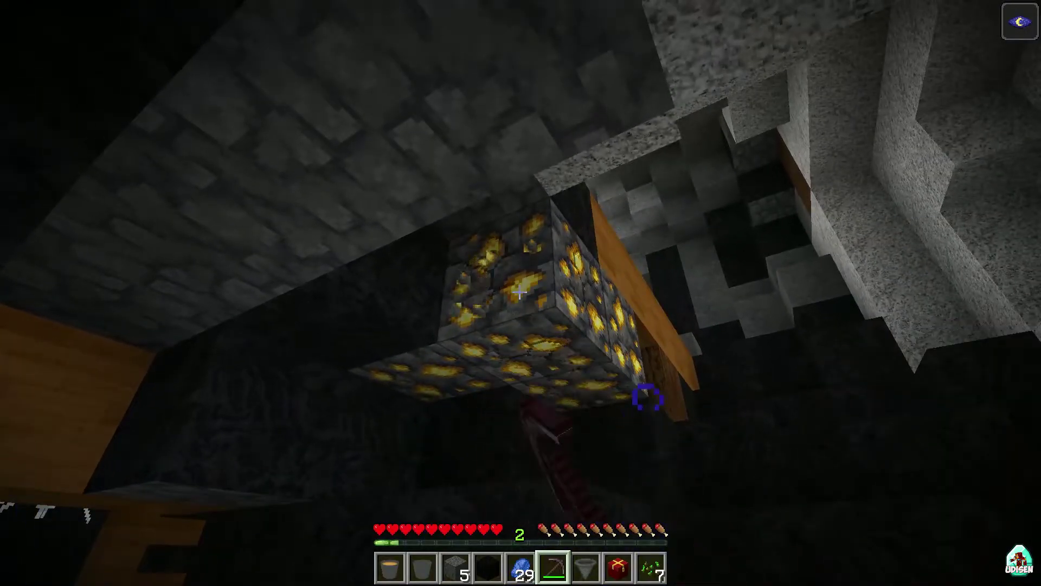
pyautogui.click(519, 293)
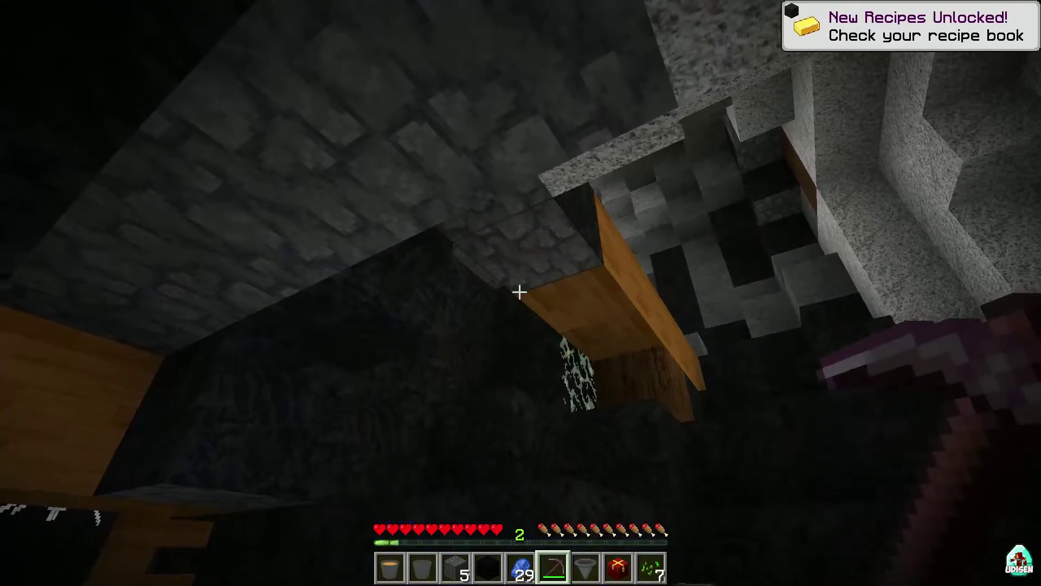
pyautogui.press('e')
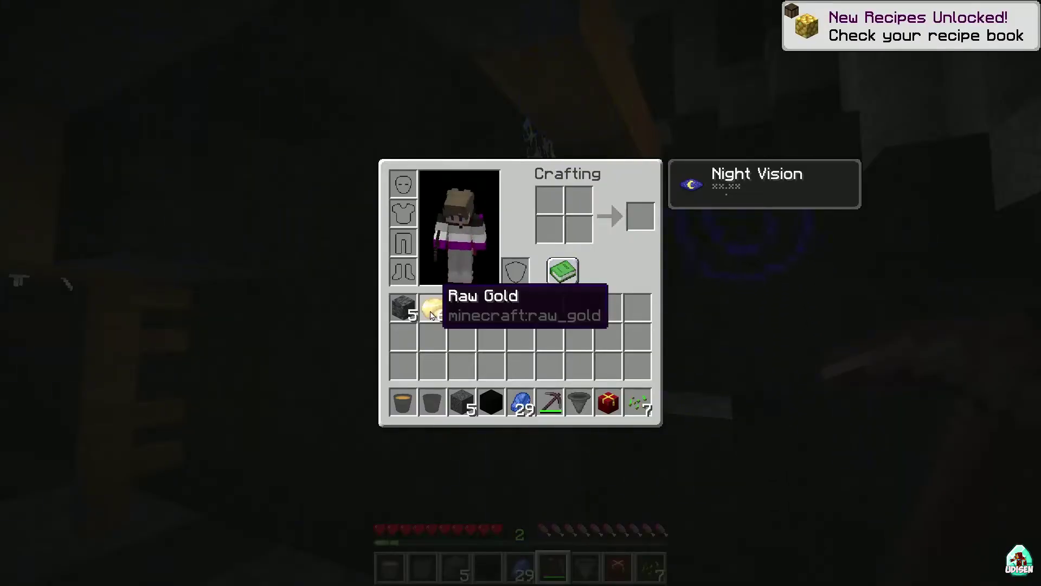
pyautogui.press('e')
# Walk to the mineshaft track, break the rails with the pickaxe, and check the inventory for the collected rails.
pyautogui.press('w')
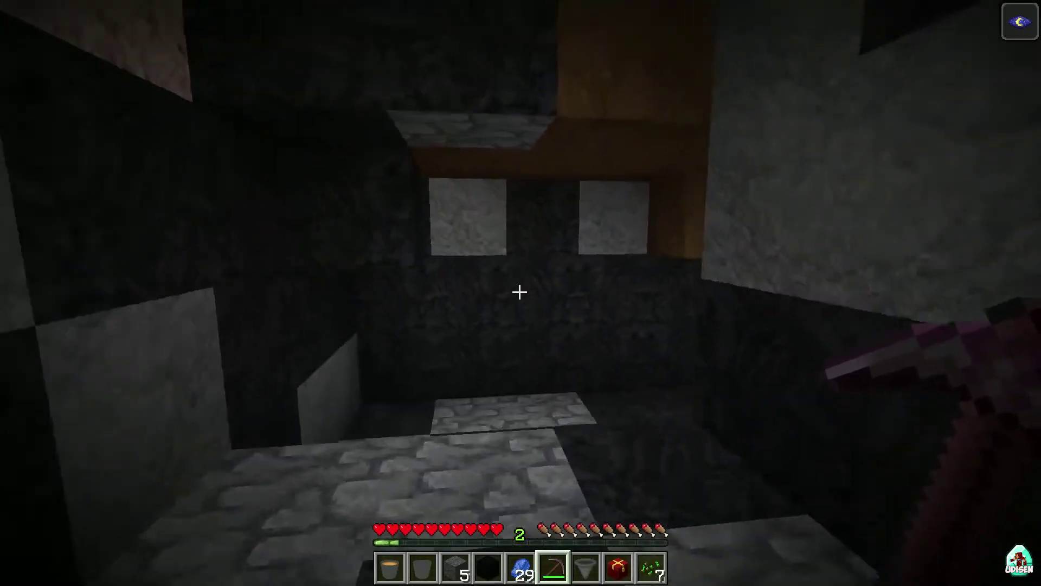
pyautogui.press('w')
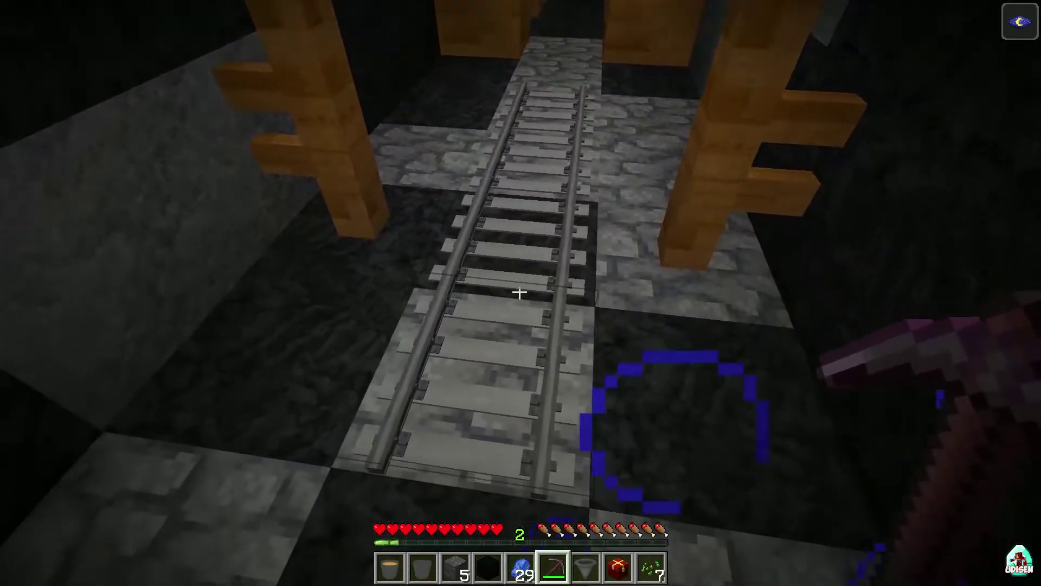
pyautogui.click(520, 292)
pyautogui.press('e')
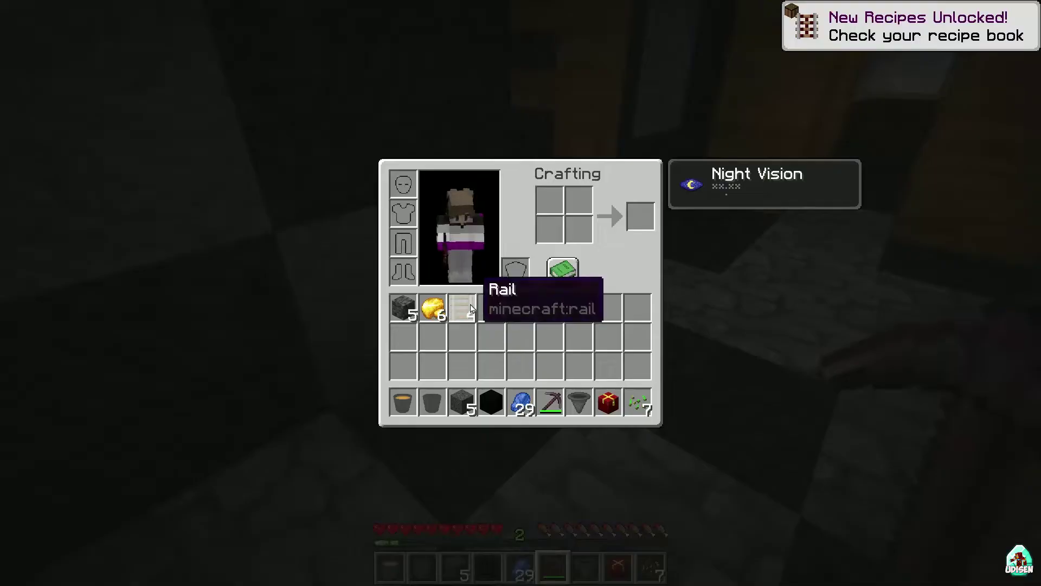
pyautogui.press('e')
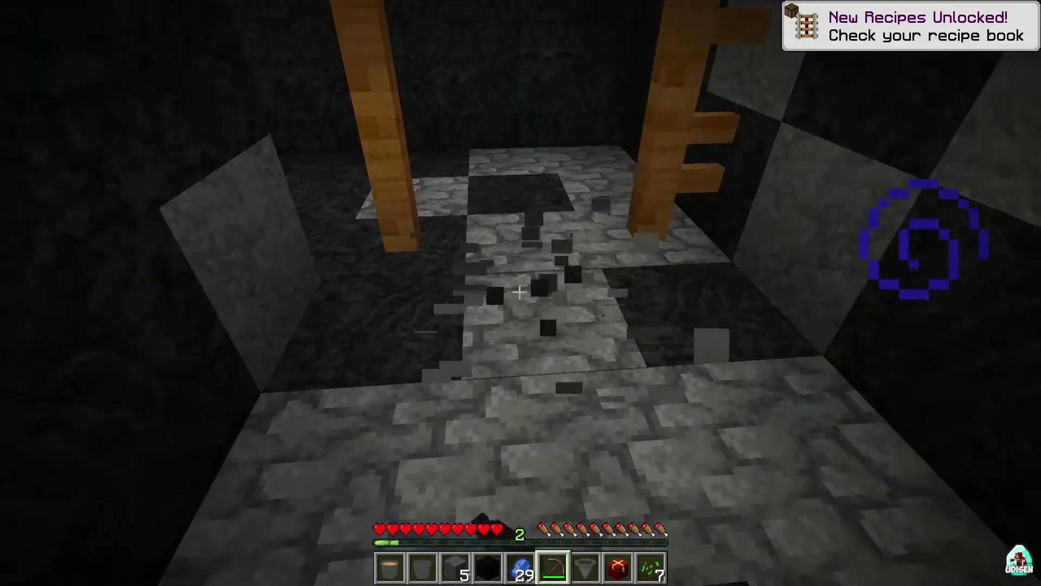
# Excavate the stone wall between the mineshaft supports with the pickaxe and check the collected blocks in the inventory.
pyautogui.press('Escape')
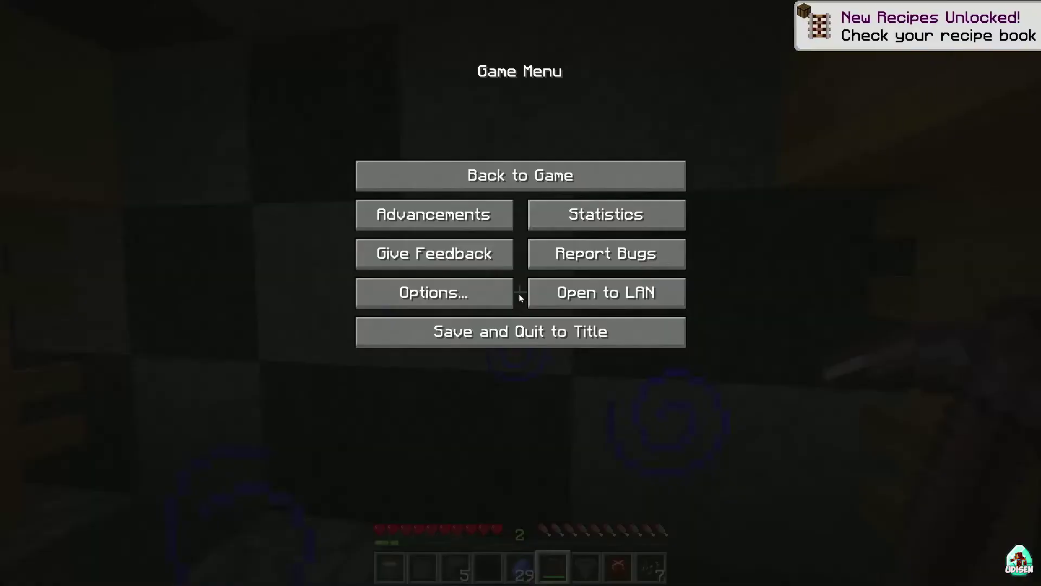
pyautogui.press('Escape')
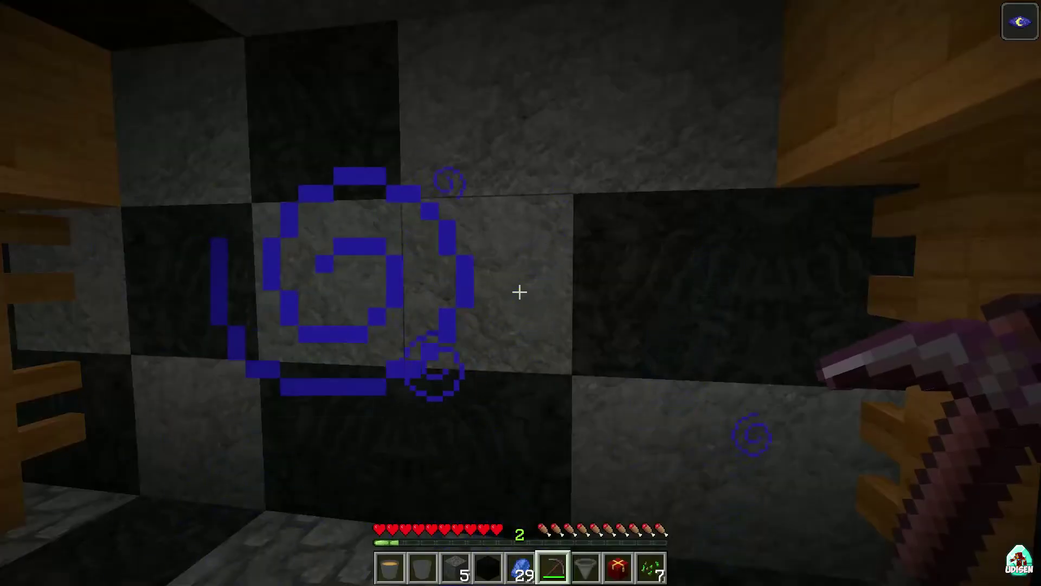
pyautogui.click(520, 293)
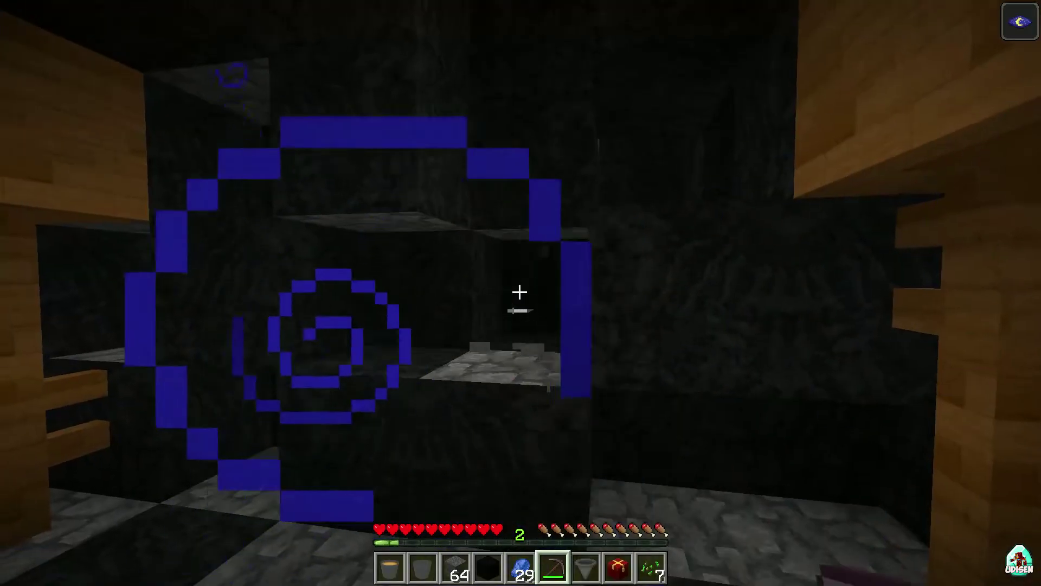
pyautogui.press('e')
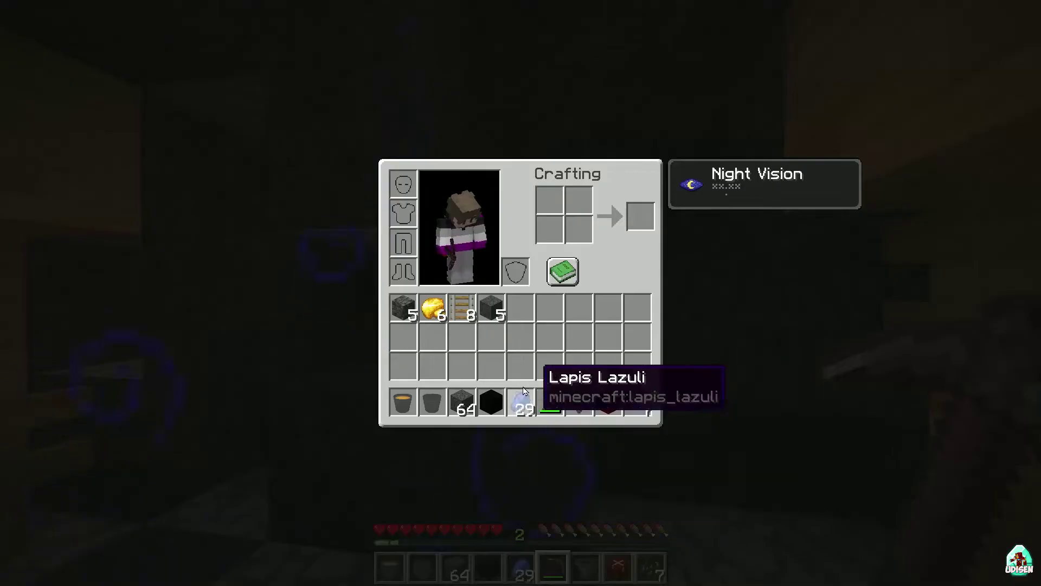
pyautogui.press('e')
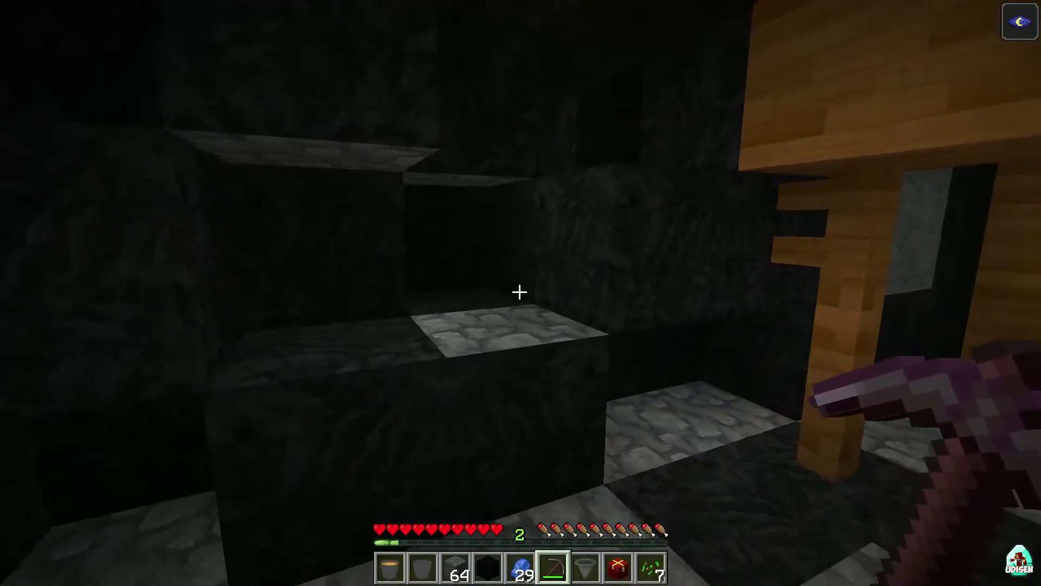
# Walk through the mineshaft to the wooden plank walkway, excavate its planks, and check the inventory for them.
pyautogui.press('w')
pyautogui.press('w')
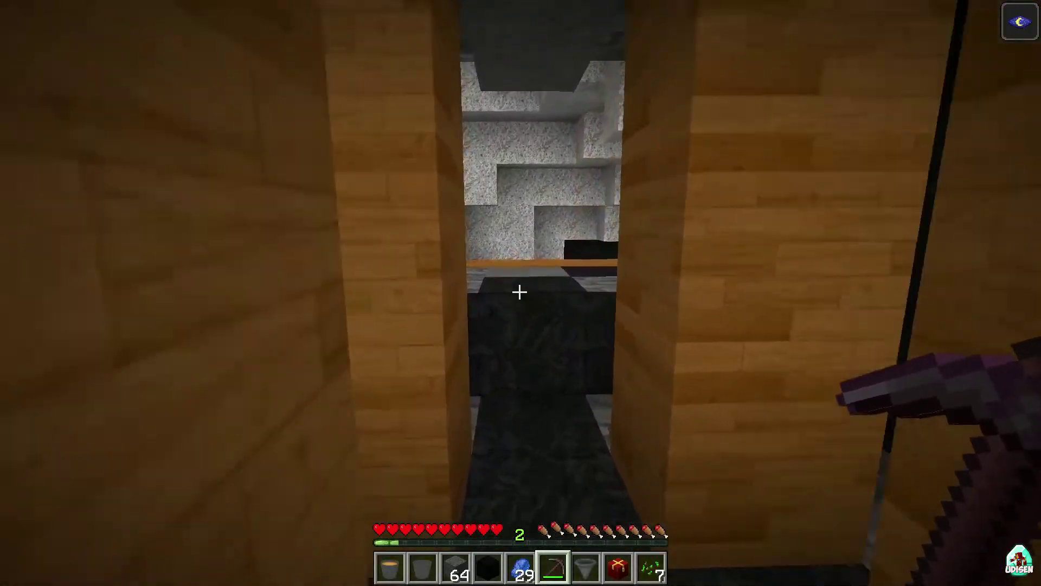
pyautogui.press('w')
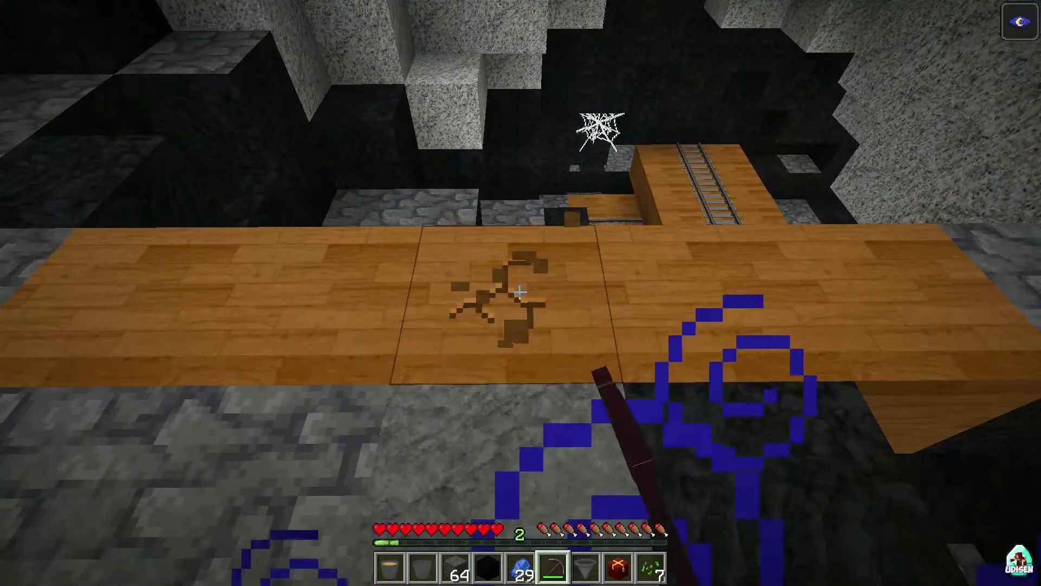
pyautogui.moveTo(520, 292); pyautogui.dragTo(519, 293)
pyautogui.press('e')
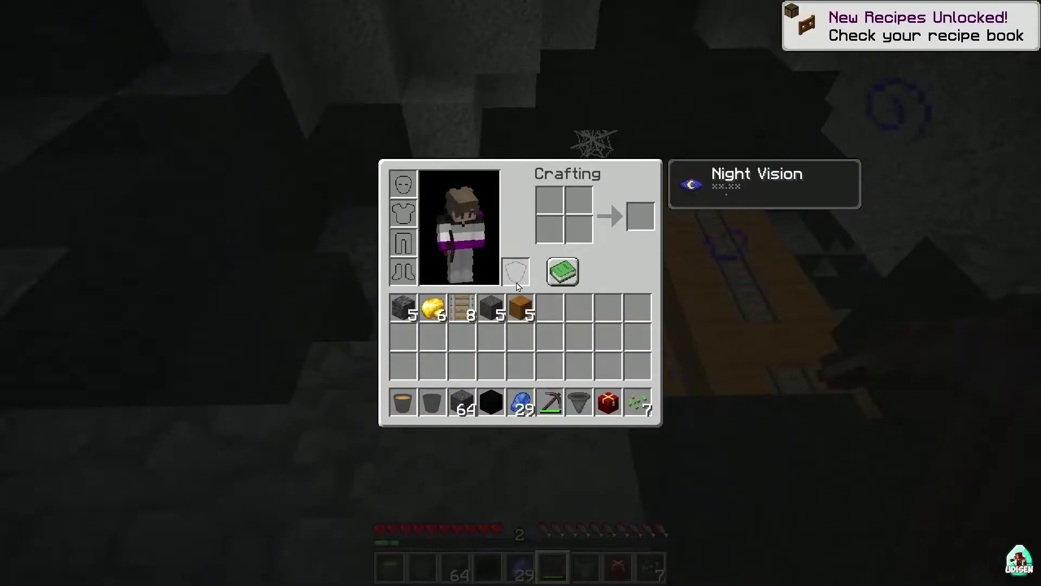
pyautogui.press('e')
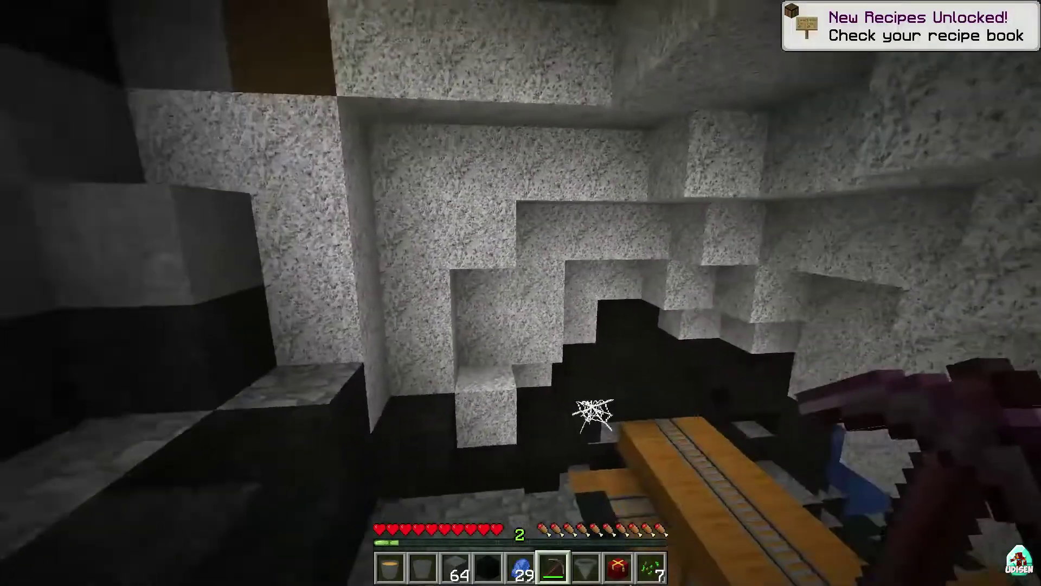